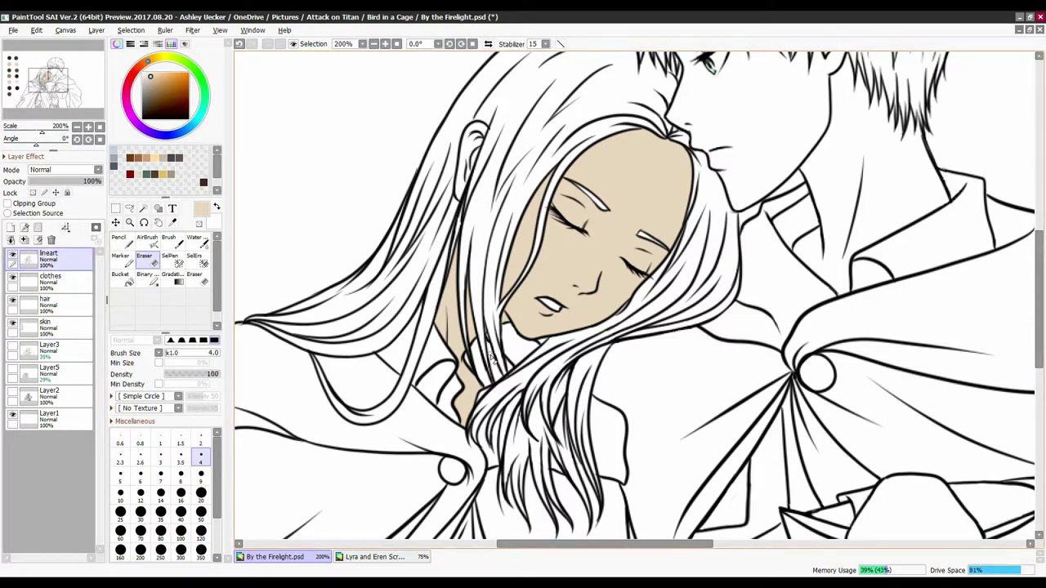
# - Select the woman's ear and fill it with the light skin tone on the skin layer
pyautogui.click(169, 260)
pyautogui.hotkey('ctrl', 'd')
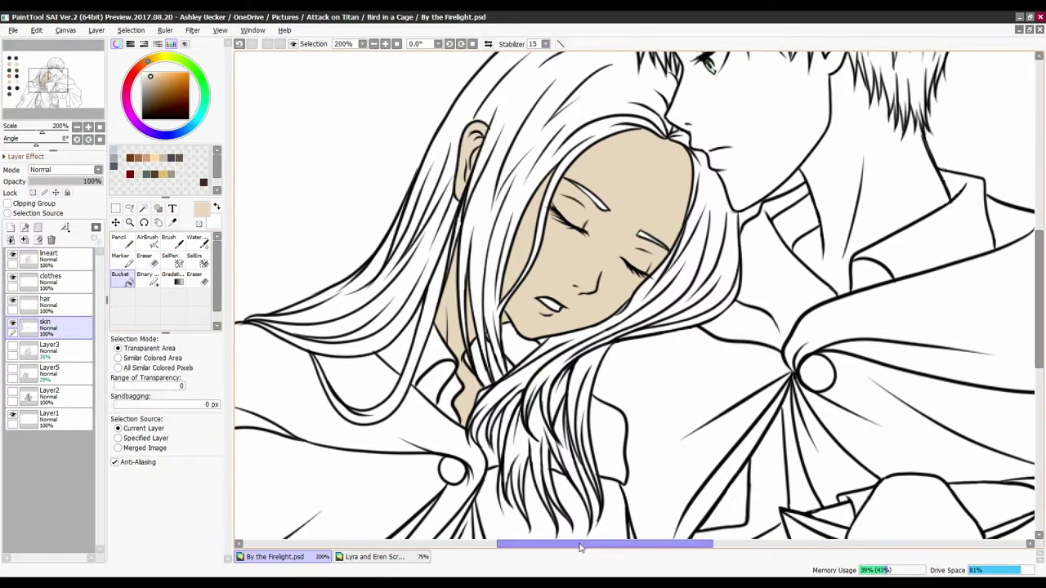
pyautogui.hscroll(2, 606, 211)
pyautogui.hscroll(-4, 606, 211)
# - Select the man's face, ear, neck and hands from the lineart layer, covering the small gaps with the selection pen
pyautogui.press('n')
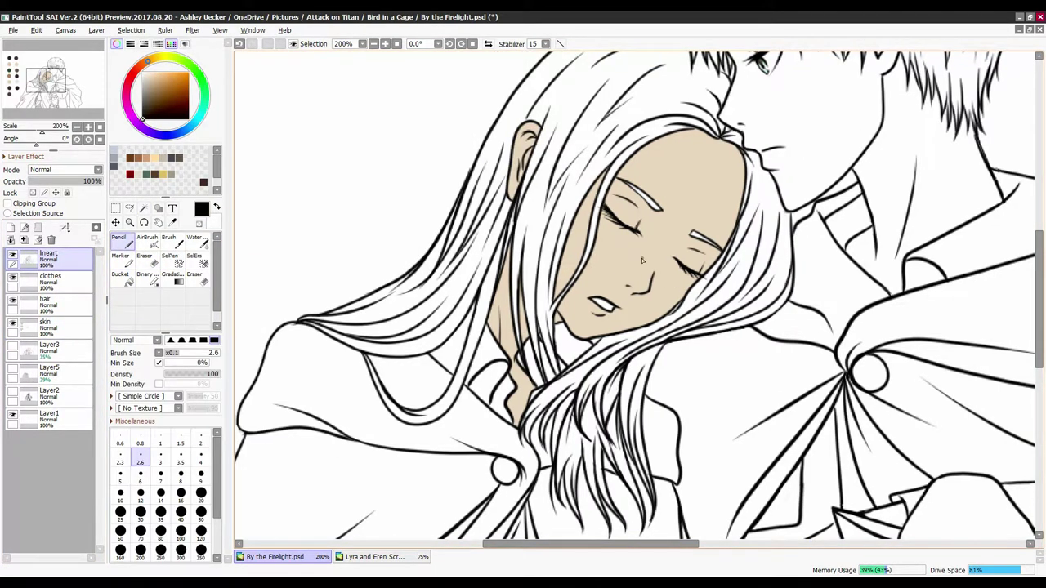
pyautogui.press('w')
pyautogui.scroll(-2, 645, 260)
pyautogui.click(735, 122)
pyautogui.click(850, 205)
pyautogui.scroll(1, 802, 343)
pyautogui.click(760, 384)
pyautogui.click(281, 417)
pyautogui.press('s')
pyautogui.scroll(3, 756, 140)
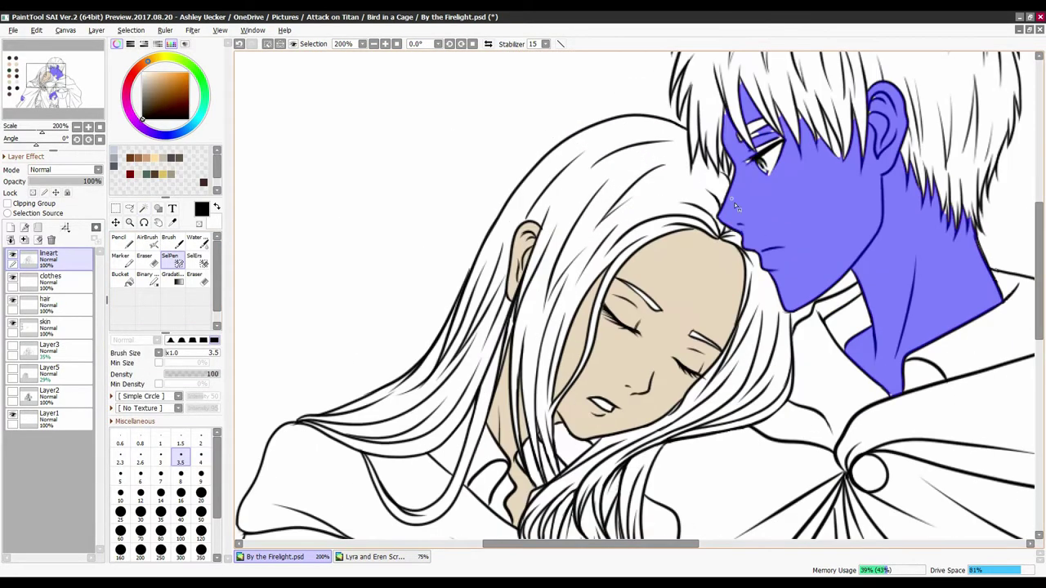
# - Clean up the selection of the man's skin and fill it with the tan swatch colour on the skin layer
pyautogui.press('d')
pyautogui.press('m')
pyautogui.press('s')
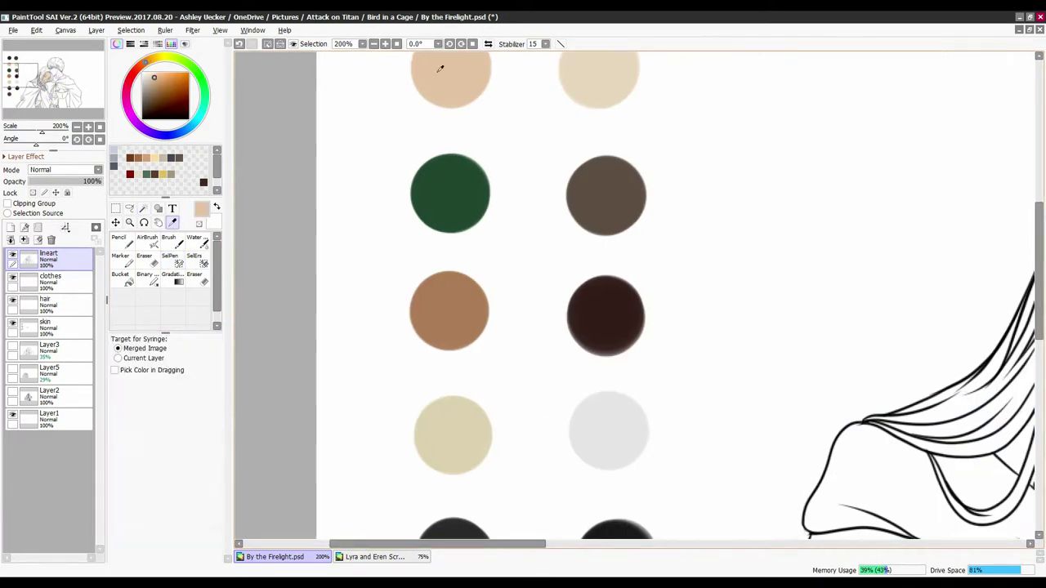
# - Select the man's hair and eyebrow, including the thin strands, and fill them with very dark brown on the hair layer
pyautogui.scroll(2, 1033, 313)
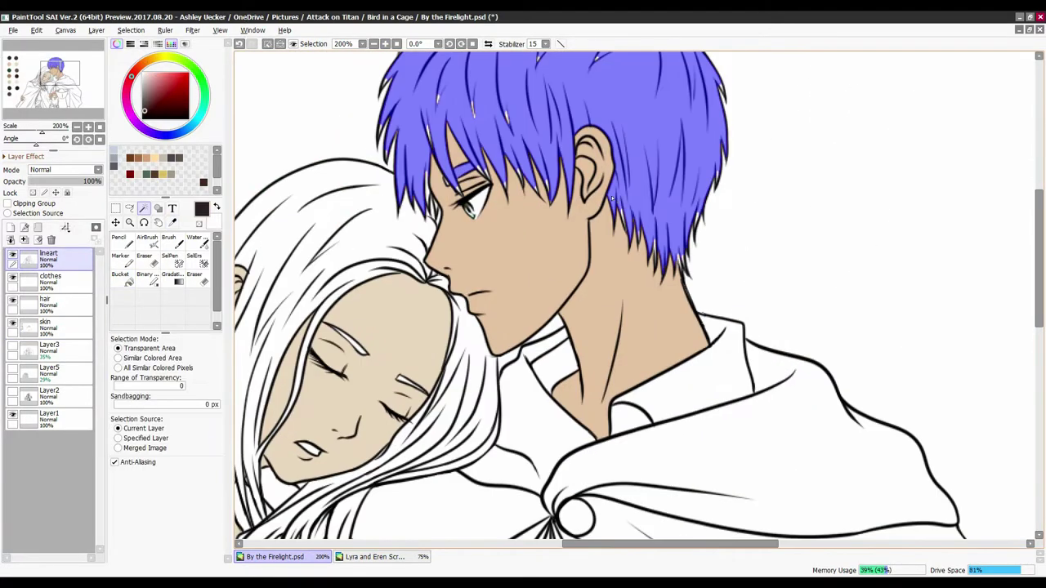
pyautogui.scroll(3, 611, 198)
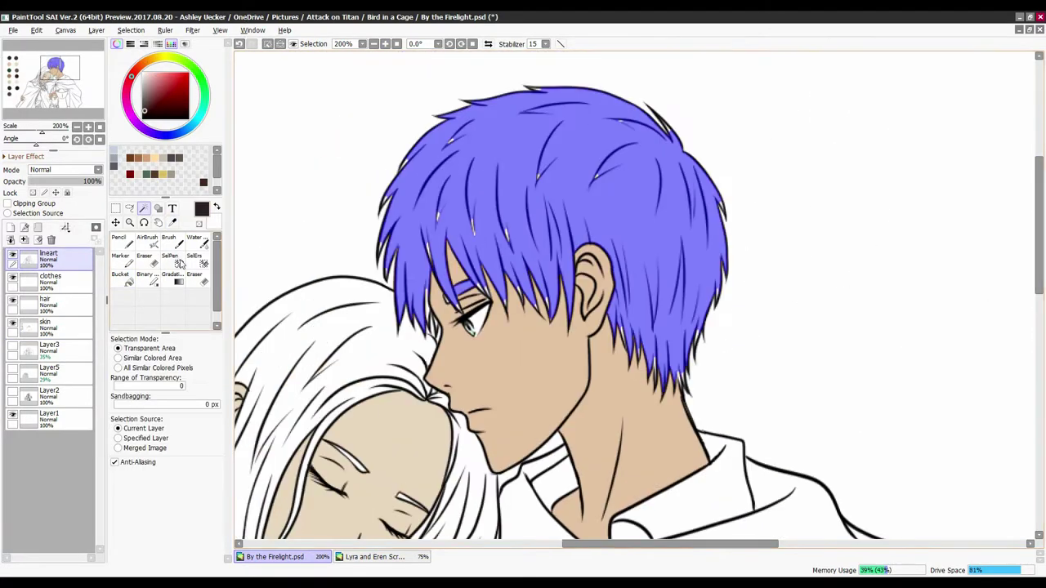
pyautogui.press('s')
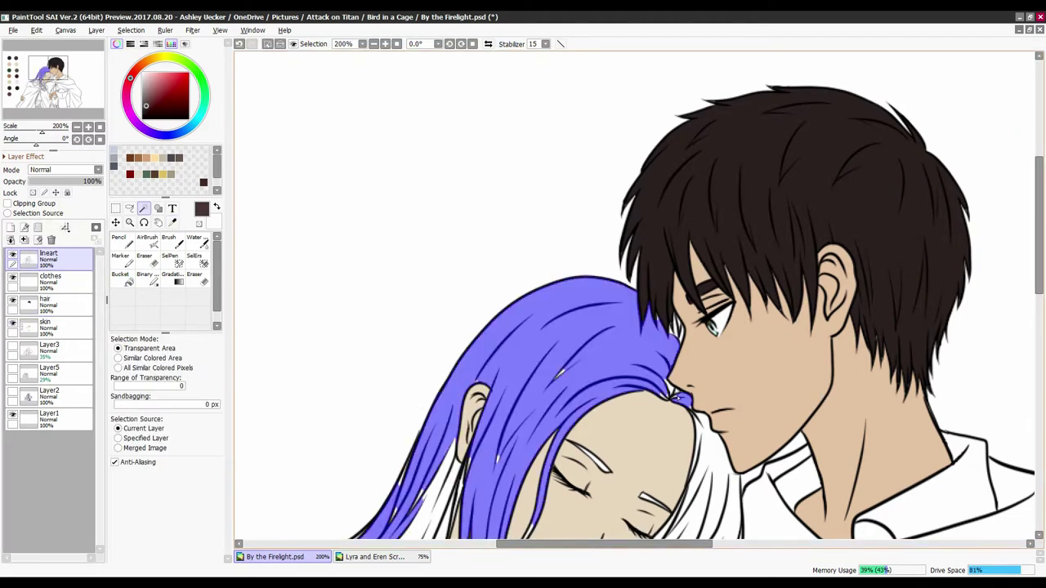
# - Select the woman's long hair and eyebrows down to the strand tips and fill them with dark brown on the hair layer
pyautogui.scroll(-5, 634, 294)
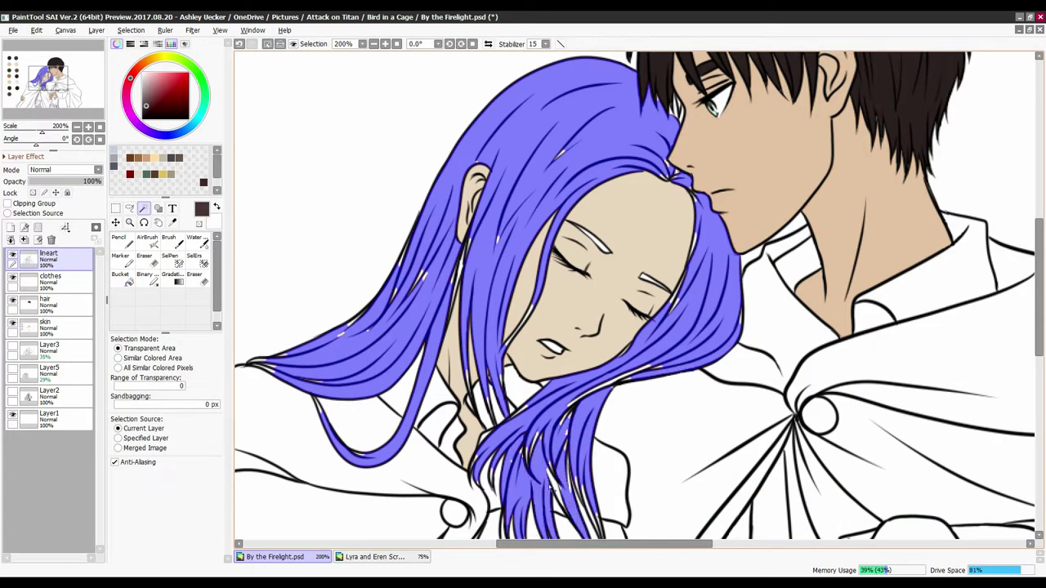
pyautogui.press('s')
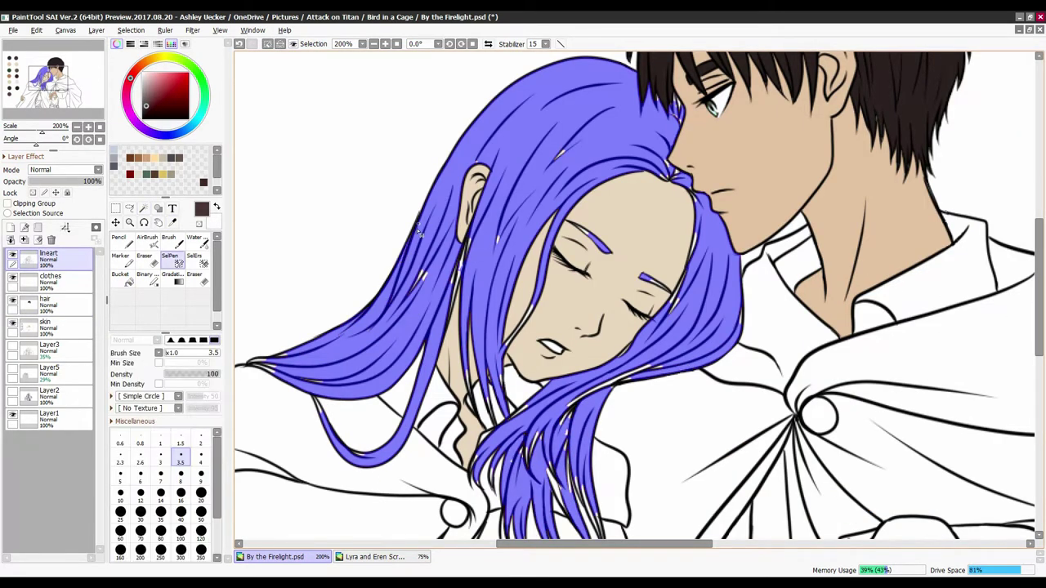
pyautogui.hscroll(-3, 446, 325)
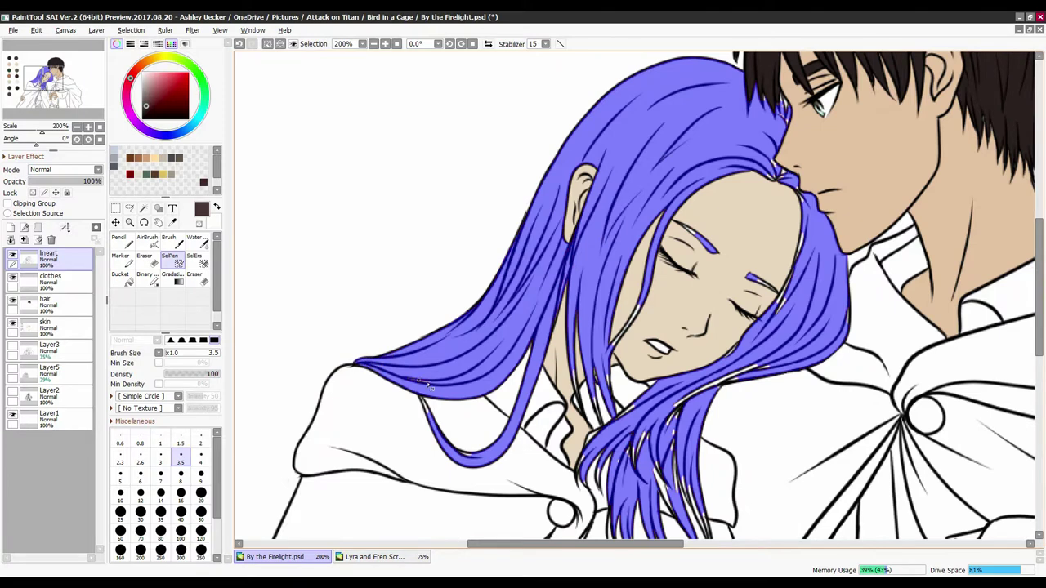
pyautogui.press('d')
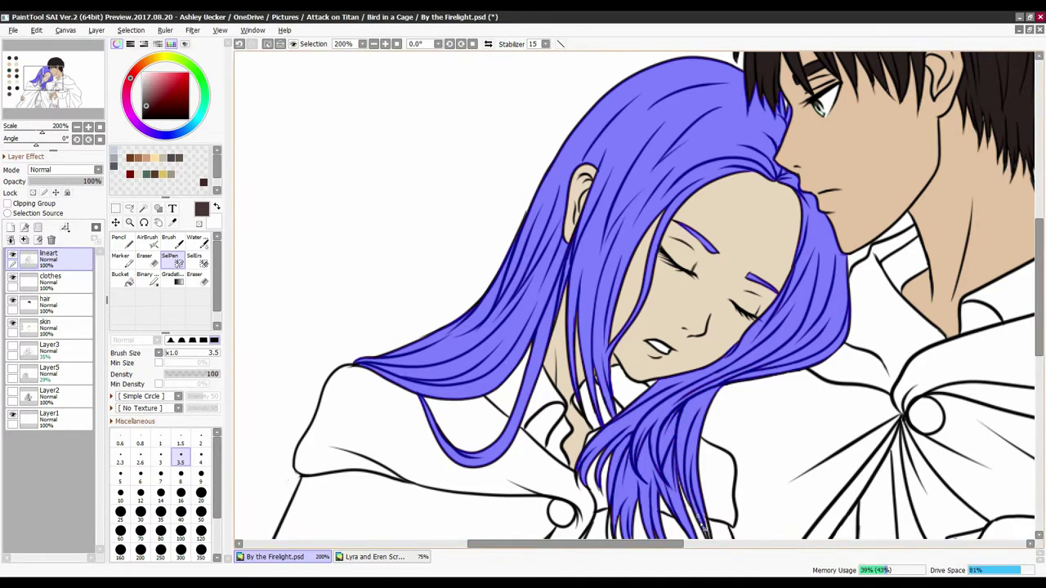
pyautogui.moveTo(699, 513); pyautogui.dragTo(710, 360)
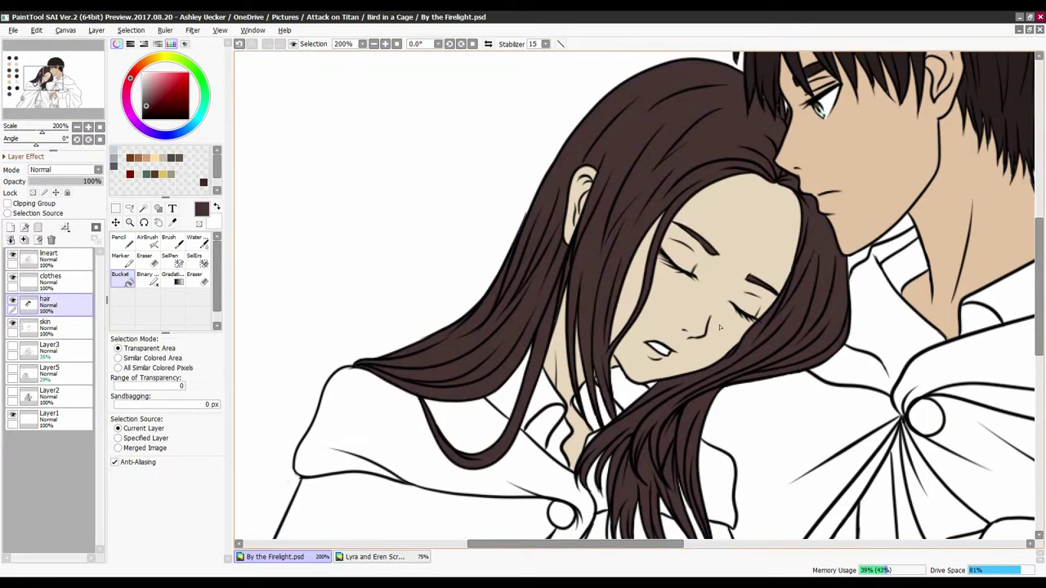
# - Try painting the inside of the woman's mouth very dark brown with the Pencil at size 5
pyautogui.click(120, 241)
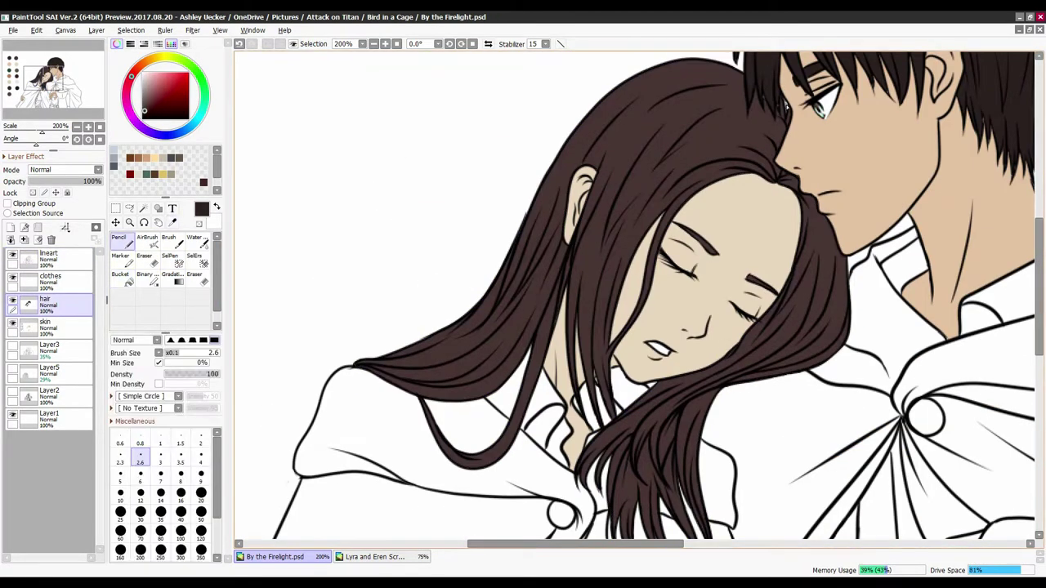
pyautogui.click(120, 474)
pyautogui.moveTo(652, 348); pyautogui.dragTo(669, 353)
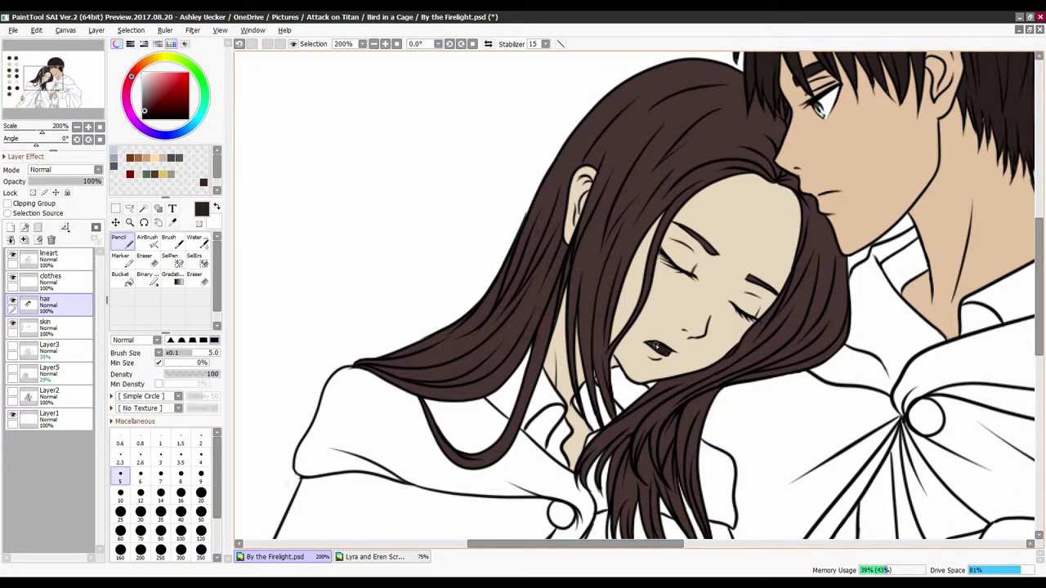
pyautogui.moveTo(575, 544)
pyautogui.mouseDown()
pyautogui.moveTo(630, 544)
pyautogui.moveTo(556, 544)
pyautogui.mouseUp()
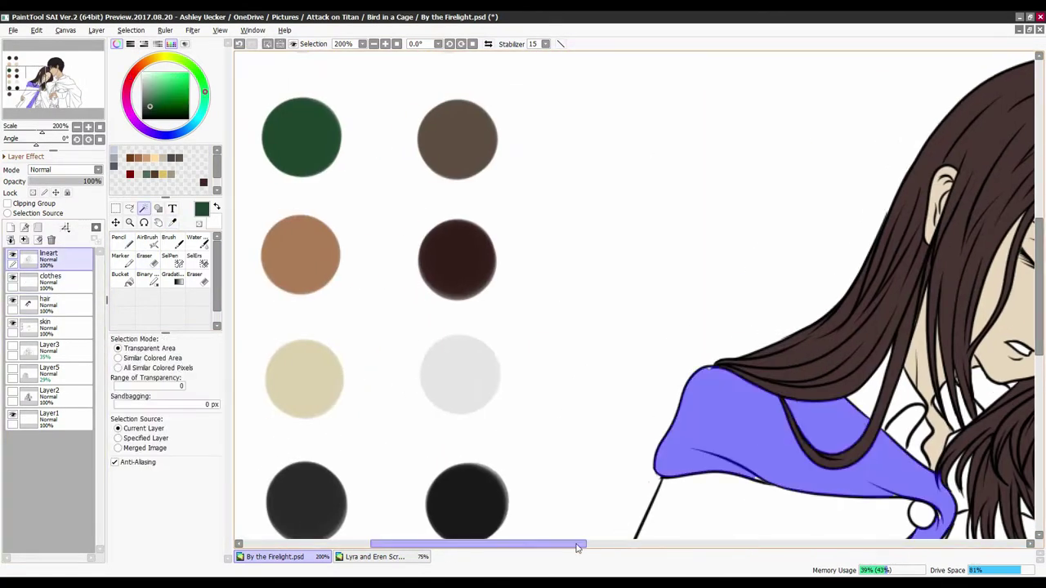
pyautogui.moveTo(576, 544); pyautogui.dragTo(653, 544)
pyautogui.scroll(-3, 1002, 354)
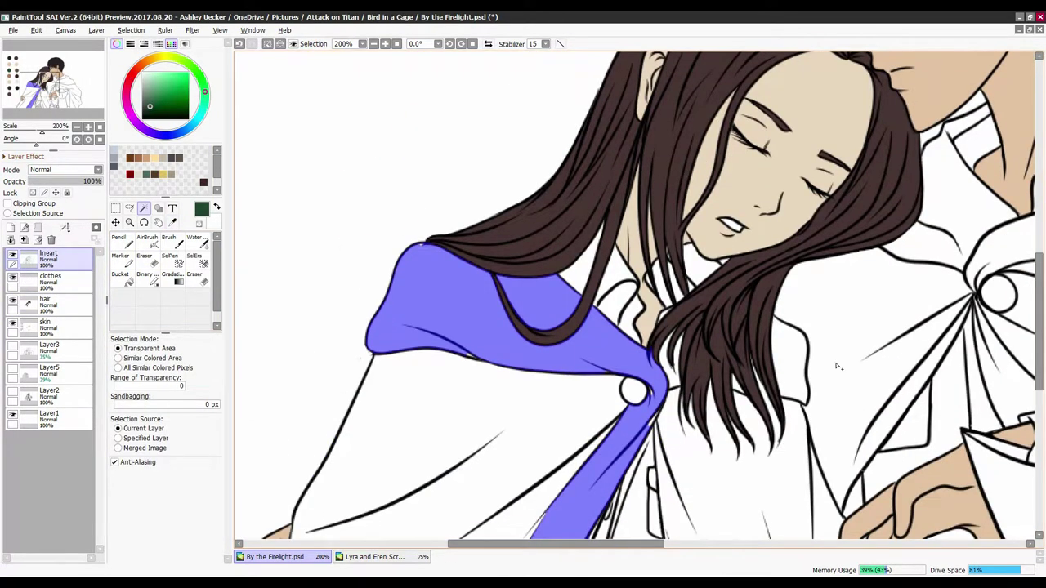
pyautogui.hotkey('ctrl', 'd')
# - Select the woman's whole cloak and hood from the lineart layer, covering the thin fold gaps with the selection pen
pyautogui.press('n')
pyautogui.press('w')
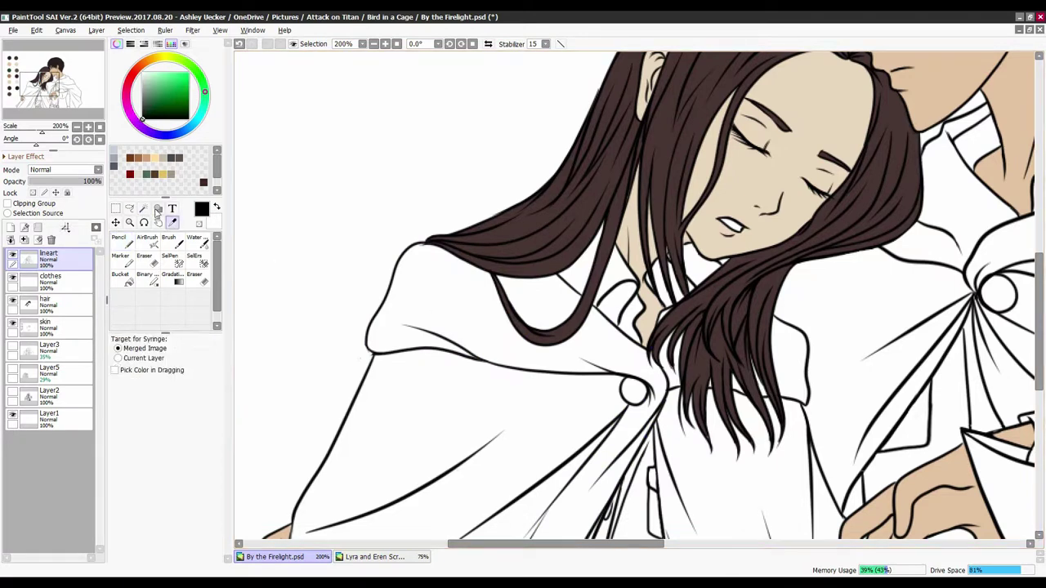
pyautogui.click(781, 357)
pyautogui.scroll(-5, 621, 327)
pyautogui.press('s')
pyautogui.moveTo(555, 254); pyautogui.dragTo(690, 345)
pyautogui.moveTo(580, 542); pyautogui.dragTo(579, 542)
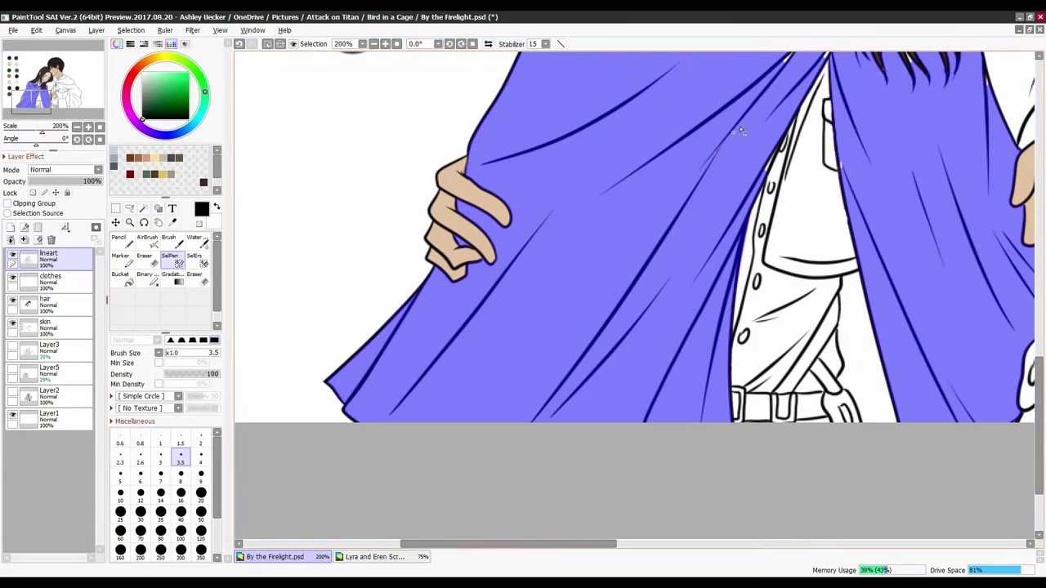
# - Touch up the cloak selection around the woman's hair and fill it with the dark green swatch colour on the clothes layer
pyautogui.scroll(5, 858, 190)
pyautogui.hscroll(6, 592, 181)
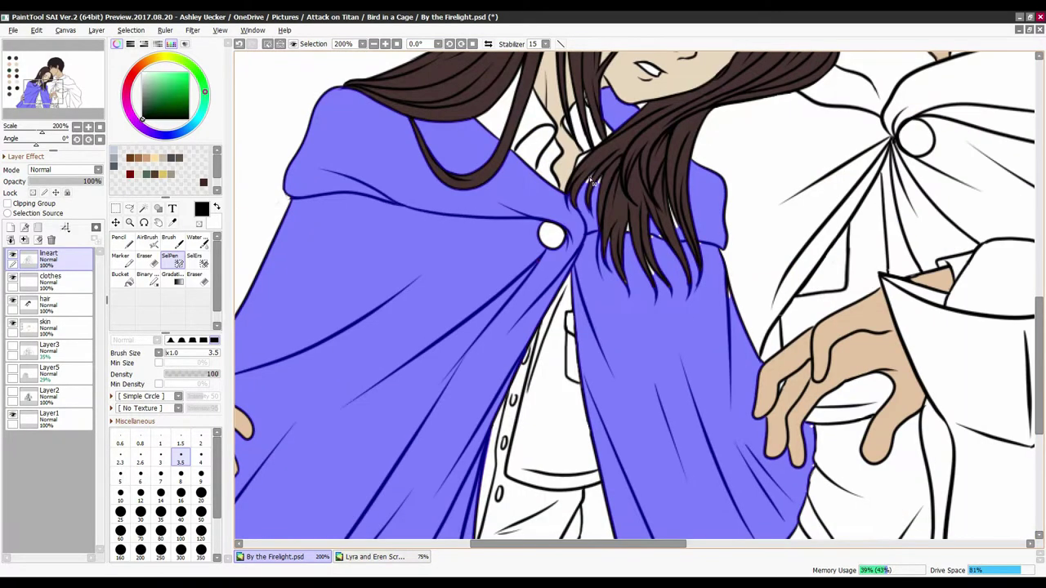
pyautogui.scroll(-3, 815, 315)
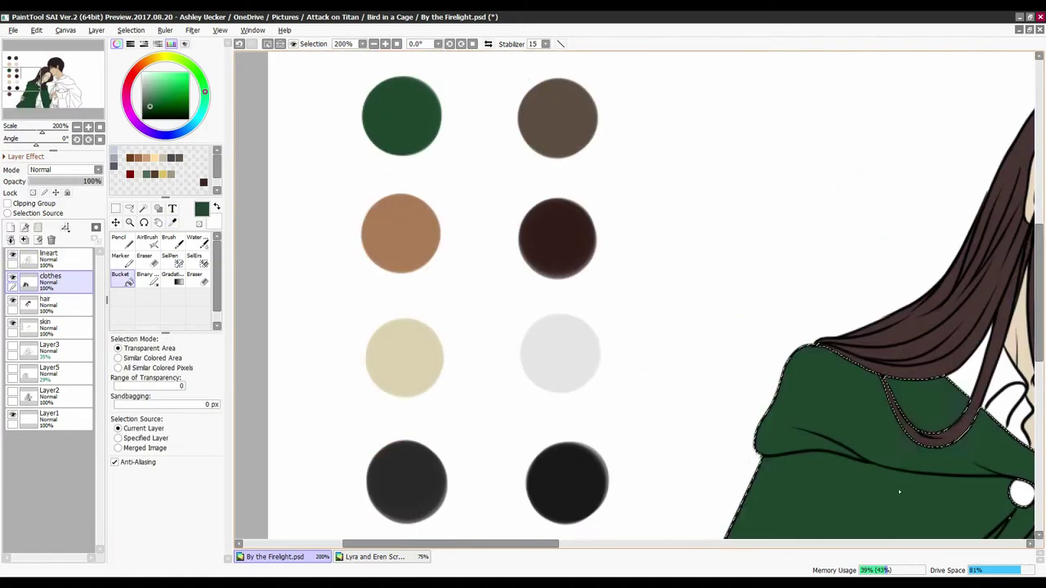
pyautogui.scroll(8, 686, 283)
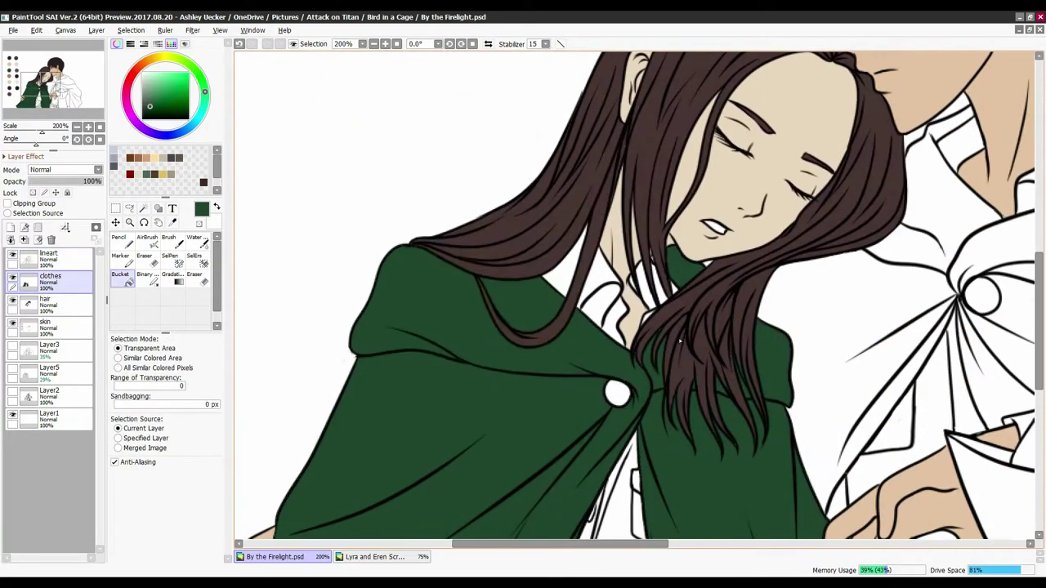
# - Select the man's cloak from the lineart layer and fill it with the dark green on the clothes layer
pyautogui.press('n')
pyautogui.hscroll(8, 641, 549)
pyautogui.scroll(-7, 504, 262)
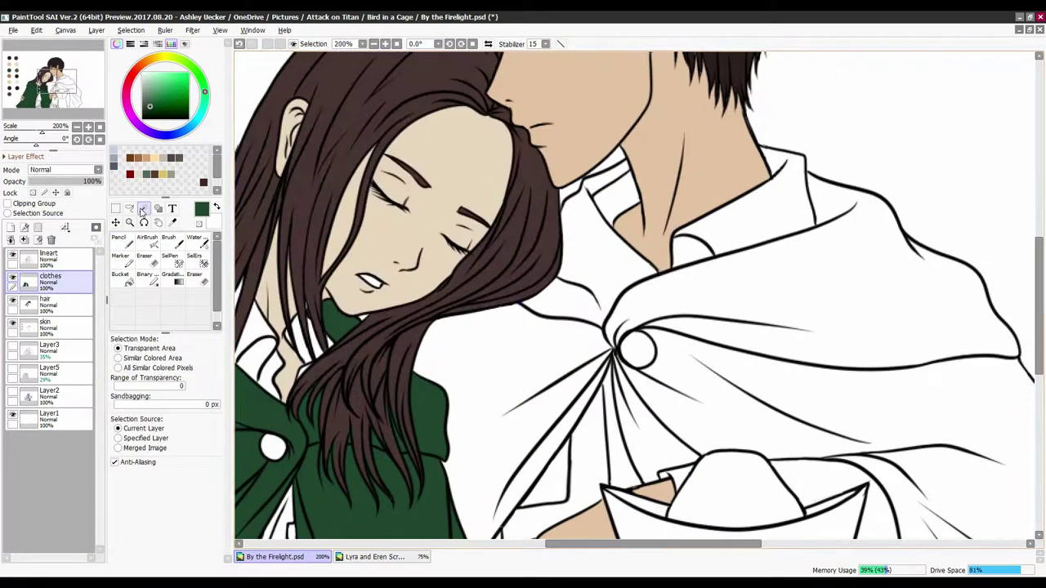
pyautogui.moveTo(572, 196)
pyautogui.mouseDown()
pyautogui.moveTo(899, 270)
pyautogui.moveTo(613, 351)
pyautogui.mouseUp()
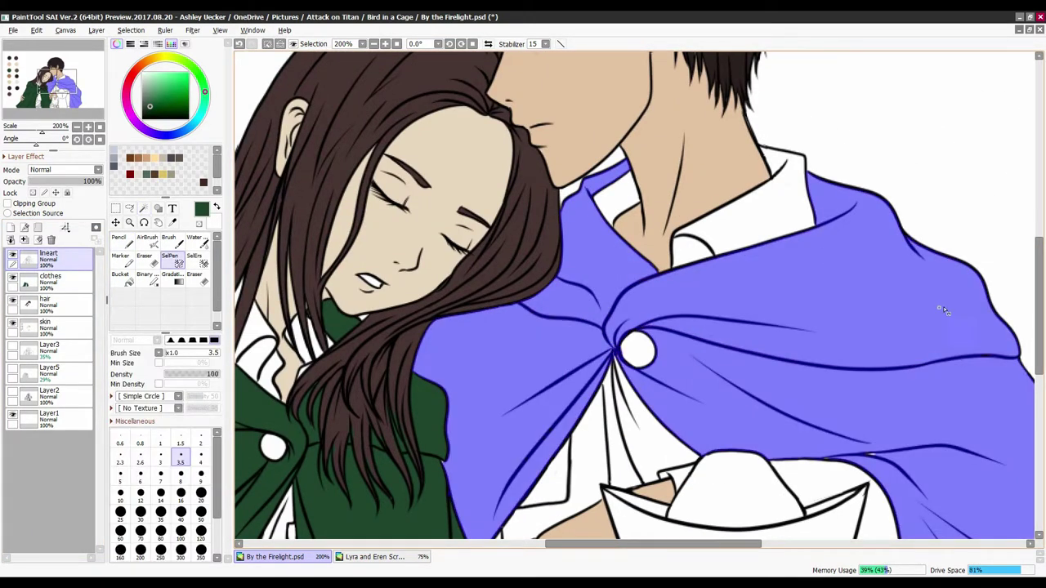
pyautogui.scroll(-10, 809, 348)
pyautogui.press('w')
pyautogui.hscroll(1, 654, 343)
pyautogui.scroll(-3, 630, 340)
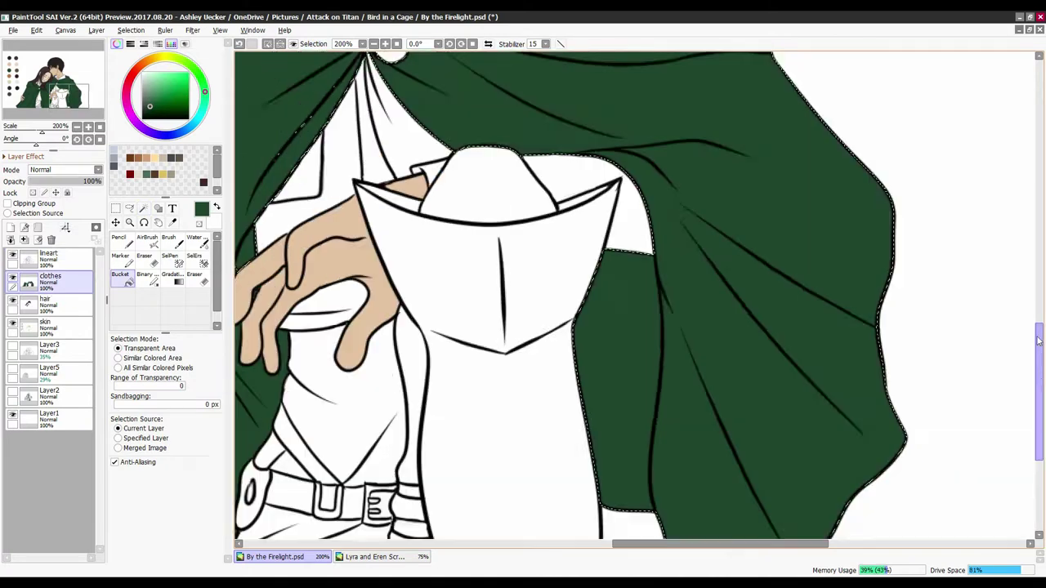
# - Move the hair layer above the clothes layer and pick the light brown swatch as the colour
pyautogui.scroll(8, 572, 295)
pyautogui.press('n')
pyautogui.moveTo(653, 544); pyautogui.dragTo(525, 540)
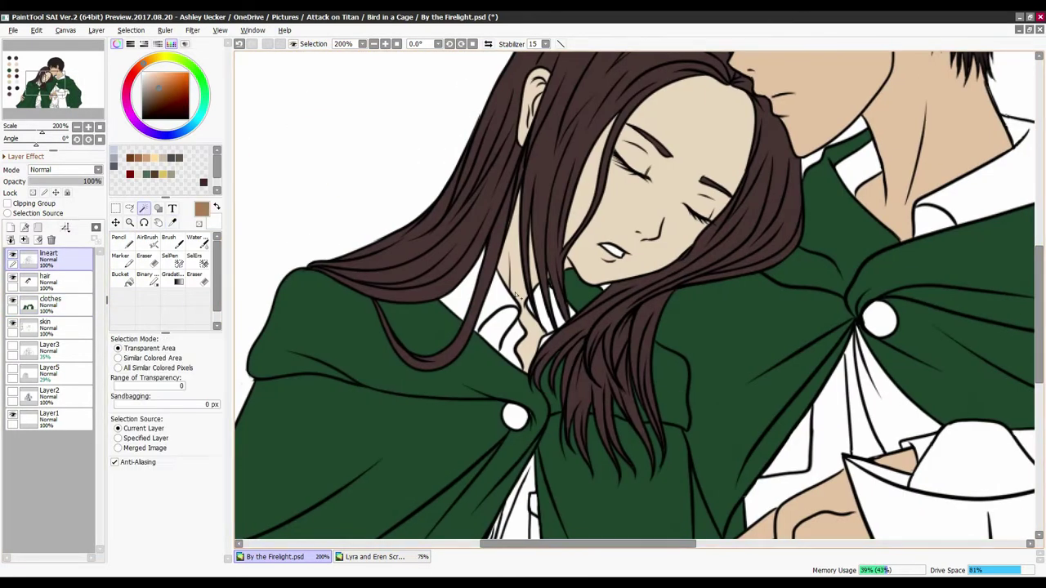
# - Select the woman's jacket collar, front panel and pocket on the lineart and fill them with light brown on the clothes layer
pyautogui.click(515, 309)
pyautogui.click(545, 304)
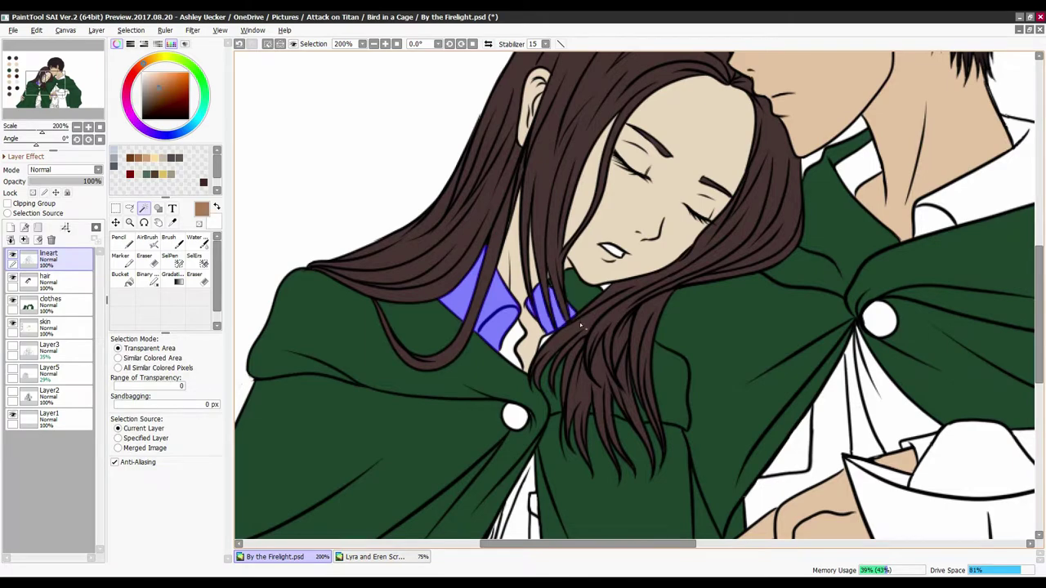
pyautogui.scroll(-5, 939, 266)
pyautogui.click(525, 304)
pyautogui.press('s')
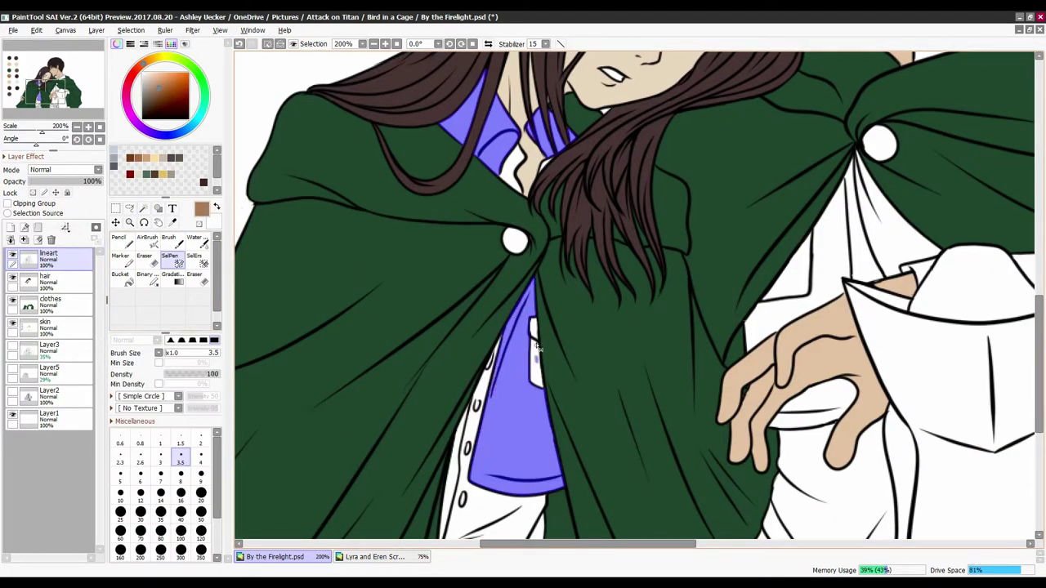
pyautogui.click(120, 277)
pyautogui.click(49, 303)
pyautogui.click(515, 392)
# - Select the man's jacket collar, front, sleeve and hem on the lineart and fill them with light brown on the clothes layer
pyautogui.moveTo(1038, 377); pyautogui.dragTo(1038, 319)
pyautogui.click(172, 222)
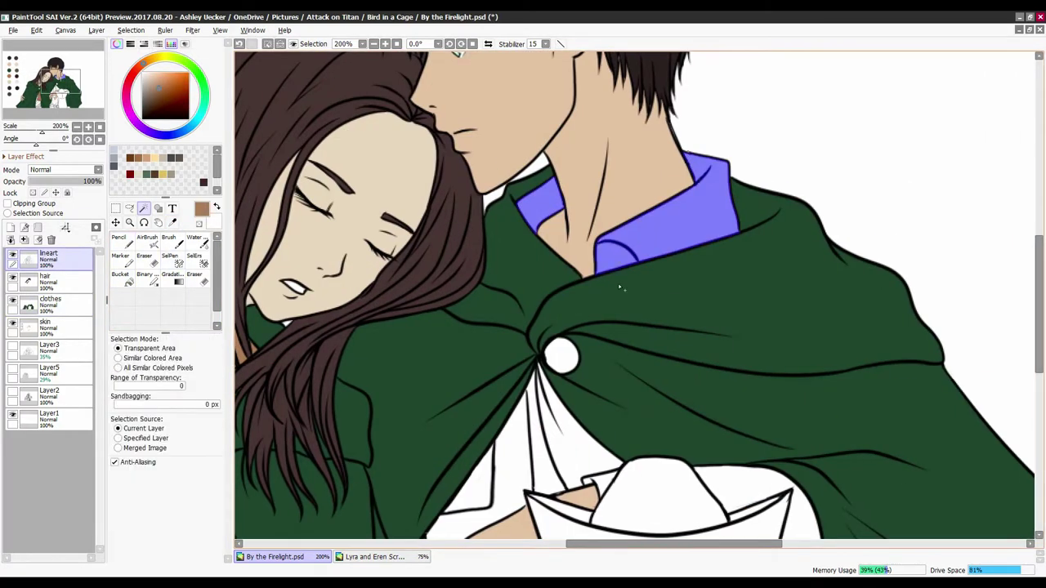
pyautogui.scroll(-4, 719, 340)
pyautogui.click(719, 341)
pyautogui.press('s')
pyautogui.click(482, 327)
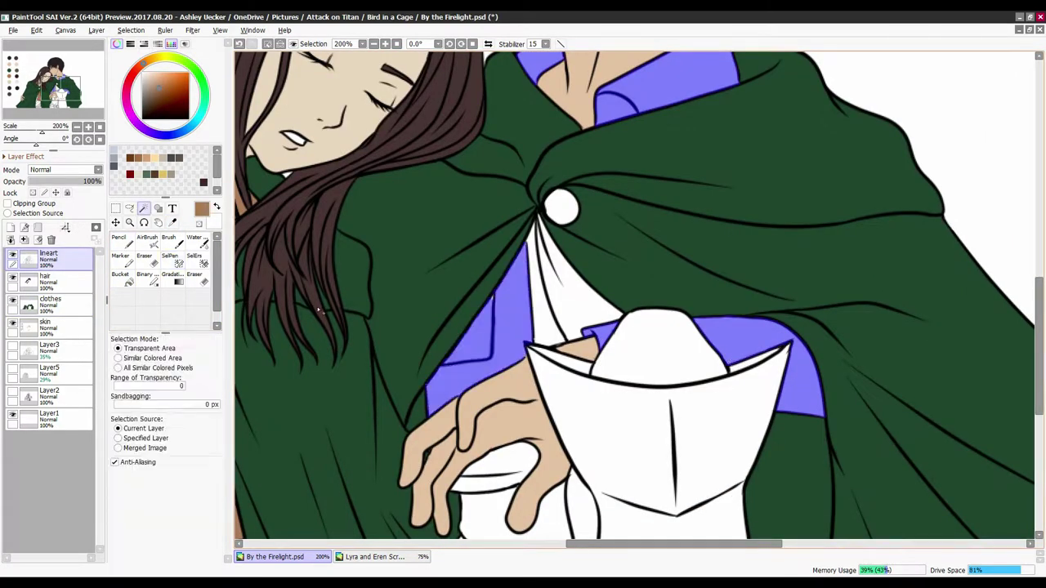
pyautogui.click(796, 375)
pyautogui.click(653, 90)
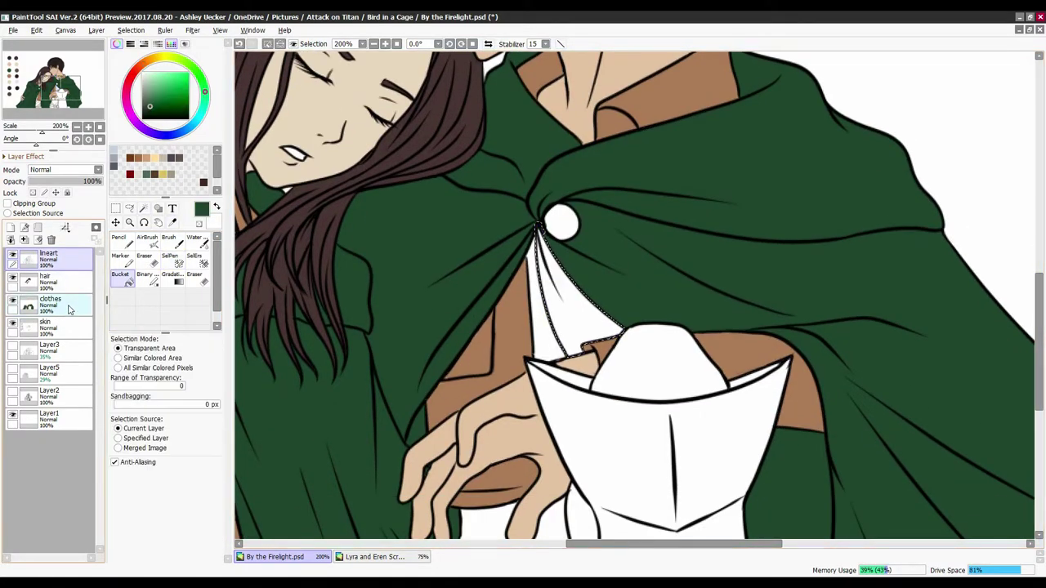
# - Fill the selected inner fold below the man's cloak button with dark green on the clothes layer and clear the selection
pyautogui.hotkey('ctrl', 'd')
pyautogui.press('n')
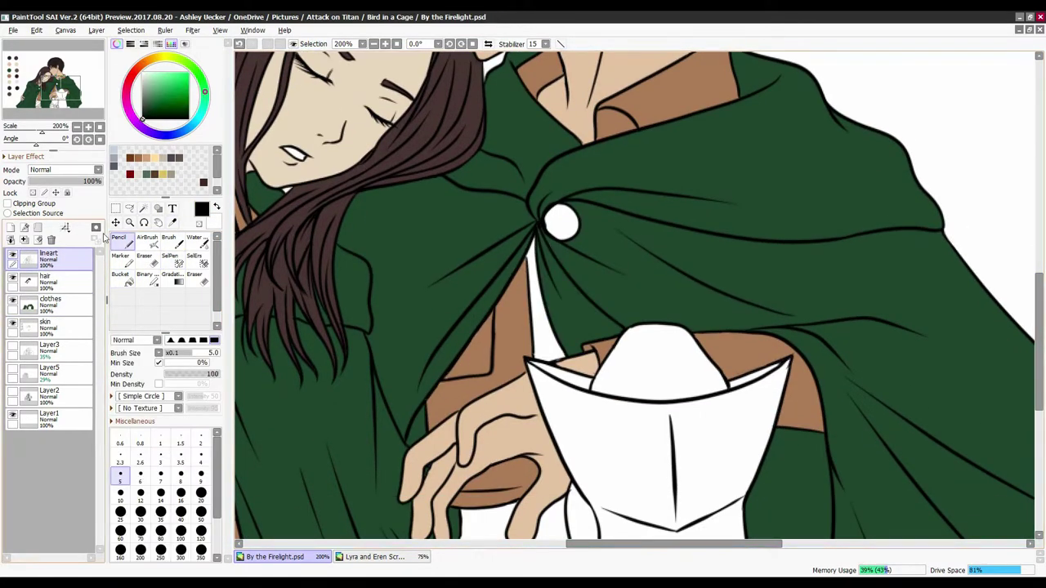
# - Pick the near-black swatch colour and select the woman's shirt, including its button strip and the area between the straps
pyautogui.scroll(-3, 616, 221)
pyautogui.press('e')
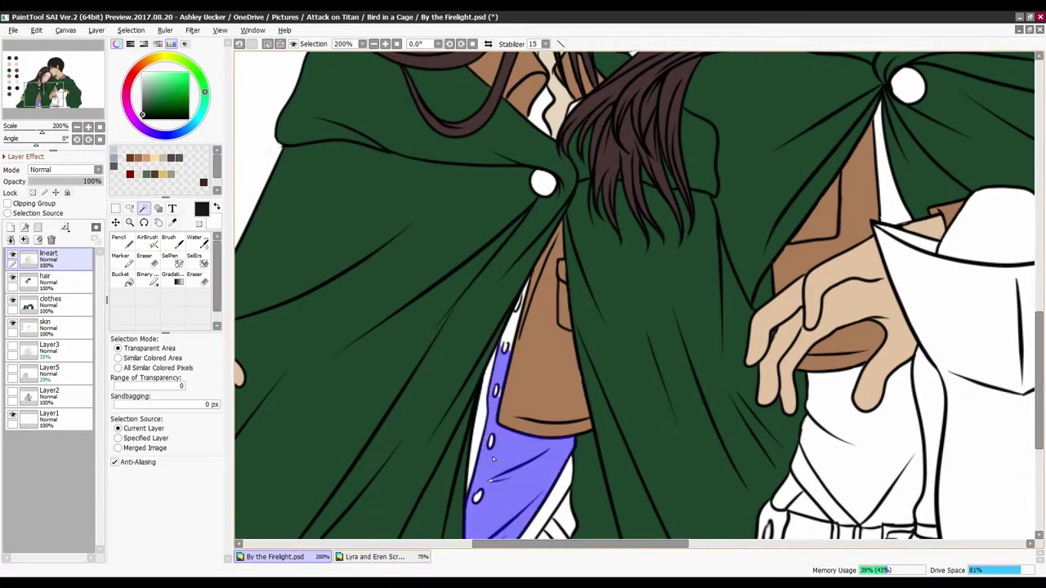
pyautogui.moveTo(490, 409); pyautogui.dragTo(523, 299)
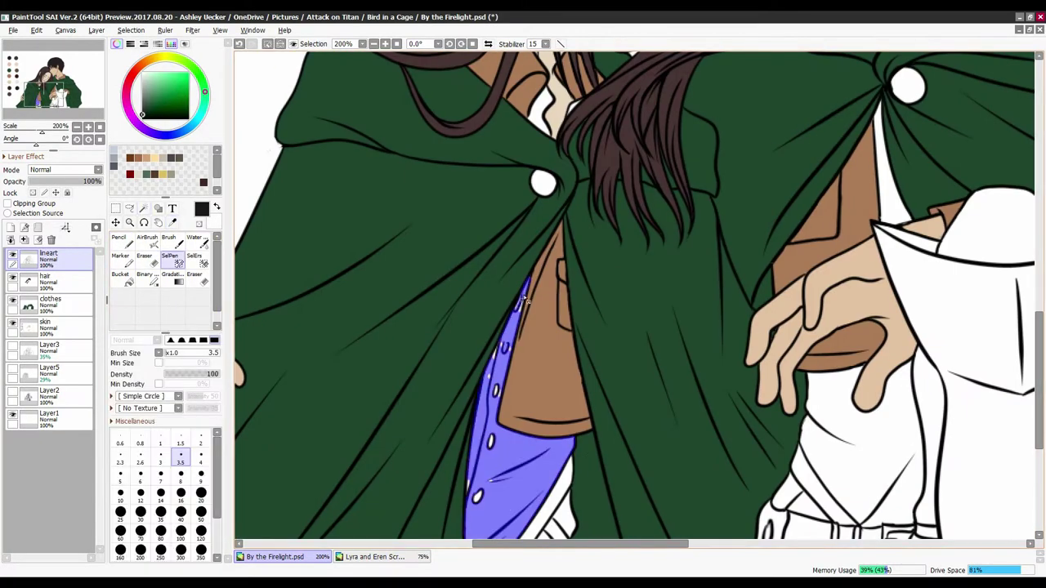
pyautogui.scroll(-3, 491, 383)
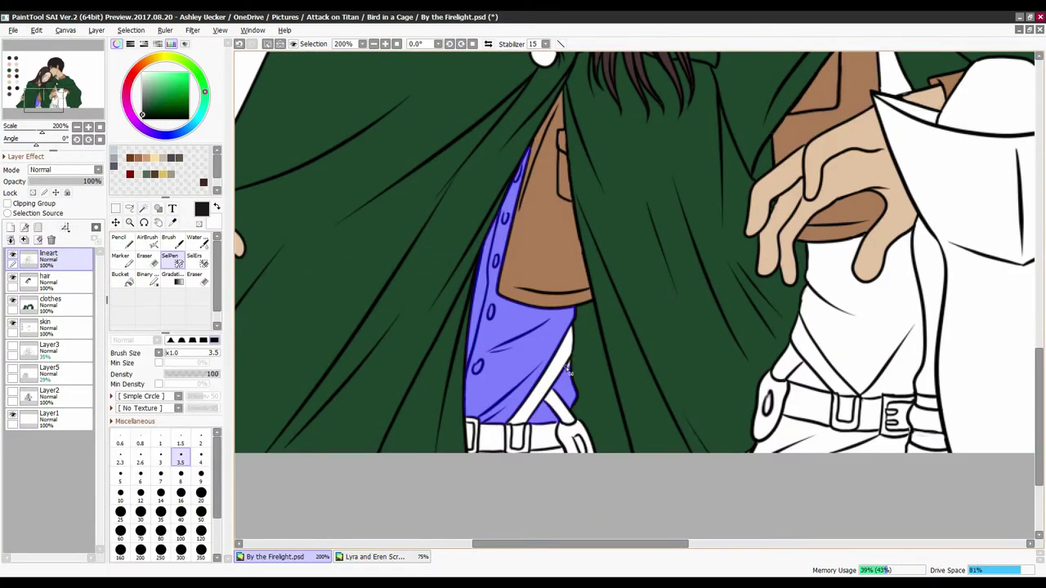
pyautogui.press('w')
# - Fill the selected shirt with near-black on the clothes layer and clear the selection
pyautogui.scroll(5, 572, 233)
pyautogui.press('n')
pyautogui.press('w')
pyautogui.hotkey('ctrl', 'd')
pyautogui.press('n')
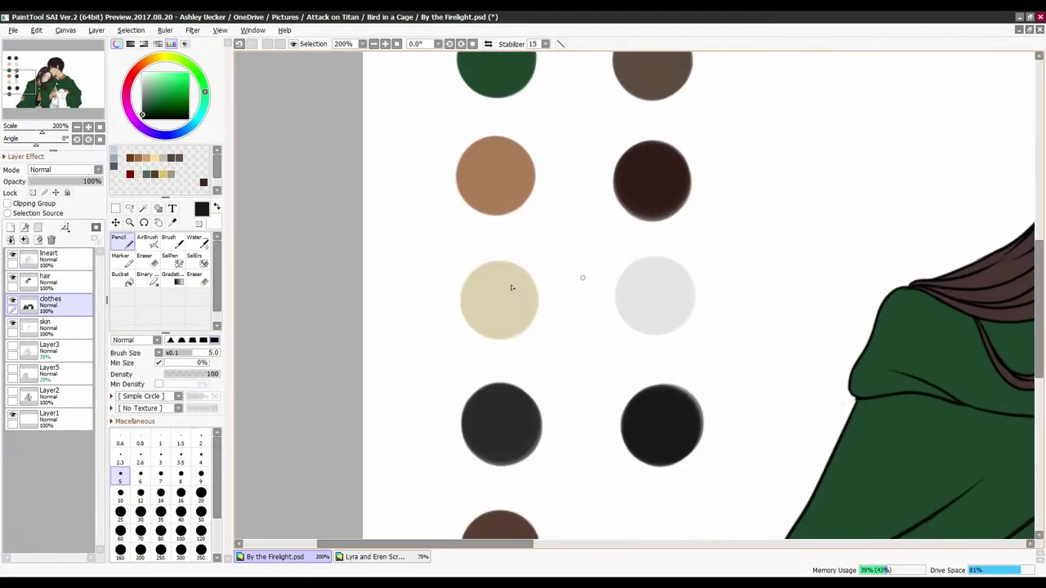
# - Pick the cream swatch colour, fill the man's shirt and its narrow strip below the cloak button on the clothes layer, and clear the selection
pyautogui.keyDown('alt'); pyautogui.click(497, 285); pyautogui.keyUp('alt')
pyautogui.press('w')
pyautogui.click(49, 258)
pyautogui.click(545, 380)
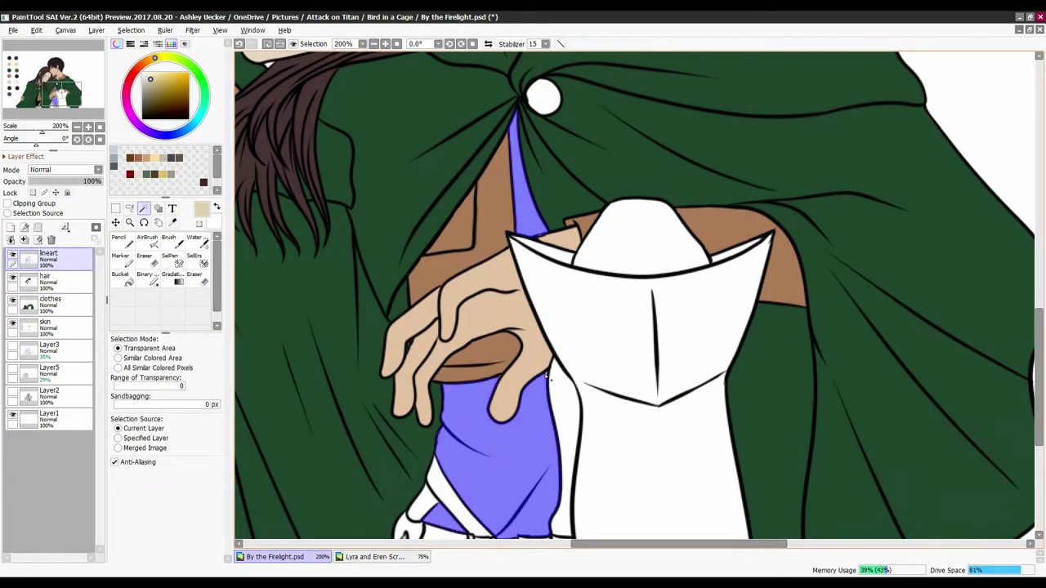
pyautogui.click(500, 380)
pyautogui.click(523, 180)
pyautogui.scroll(4, 523, 245)
pyautogui.press('n')
pyautogui.hotkey('ctrl', 'd')
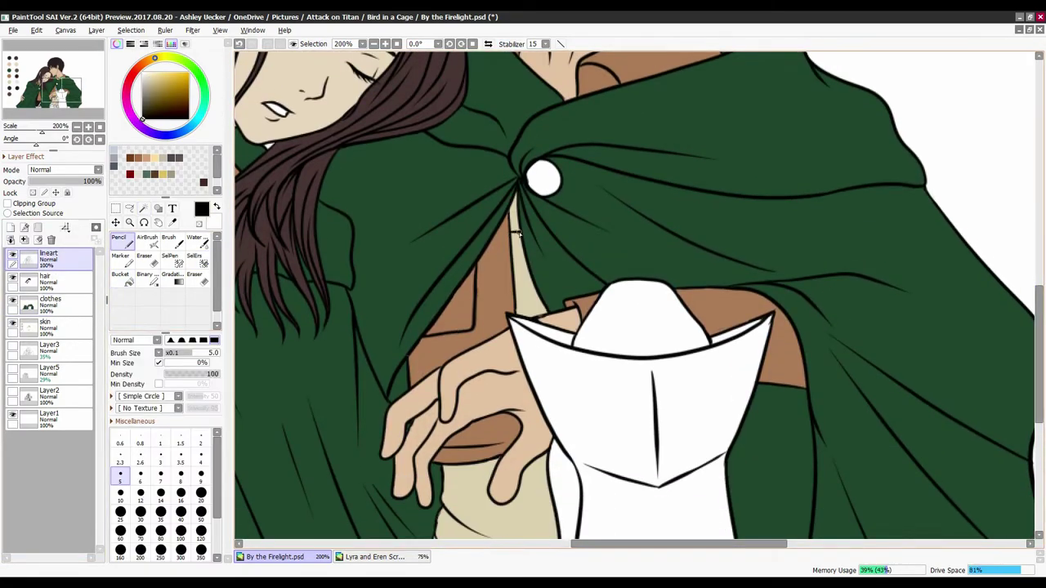
# - Pick the reddish-brown swatch colour and fill the man's harness straps and thigh bands on the clothes layer
pyautogui.moveTo(645, 544)
pyautogui.mouseDown()
pyautogui.moveTo(432, 531)
pyautogui.moveTo(653, 544)
pyautogui.moveTo(612, 543)
pyautogui.mouseUp()
pyautogui.keyDown('alt'); pyautogui.click(308, 385); pyautogui.keyUp('alt')
pyautogui.click(120, 274)
pyautogui.click(49, 302)
pyautogui.scroll(-3, 572, 327)
pyautogui.press('w')
pyautogui.click(49, 257)
pyautogui.click(551, 354)
pyautogui.click(49, 303)
pyautogui.click(572, 348)
pyautogui.click(691, 426)
# - Select the woman's harness straps on the lineart and fill them with reddish brown on the clothes layer
pyautogui.click(49, 258)
pyautogui.click(420, 359)
pyautogui.click(49, 302)
pyautogui.click(420, 368)
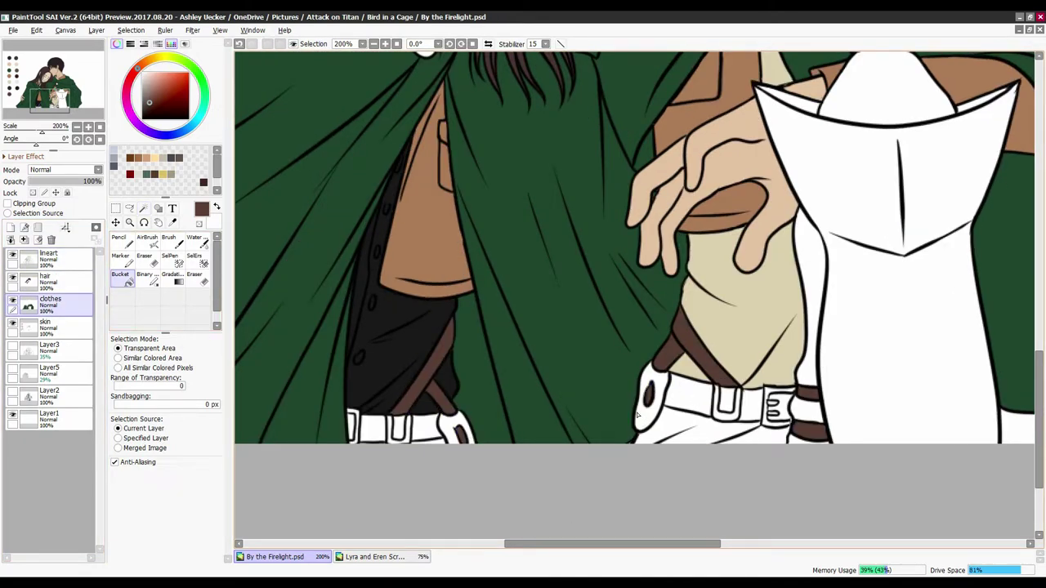
# - Pick the grey-brown swatch colour, select the belt sections on the lineart and fill them on the clothes layer
pyautogui.press('w')
pyautogui.click(49, 258)
pyautogui.moveTo(679, 544)
pyautogui.mouseDown()
pyautogui.moveTo(441, 543)
pyautogui.moveTo(560, 543)
pyautogui.mouseUp()
pyautogui.scroll(-3, 501, 540)
pyautogui.click(49, 302)
pyautogui.click(118, 239)
pyautogui.keyDown('alt'); pyautogui.click(417, 226); pyautogui.keyUp('alt')
pyautogui.keyDown('alt'); pyautogui.click(460, 437); pyautogui.keyUp('alt')
pyautogui.press('w')
pyautogui.scroll(-3, 572, 327)
pyautogui.click(49, 257)
pyautogui.click(634, 435)
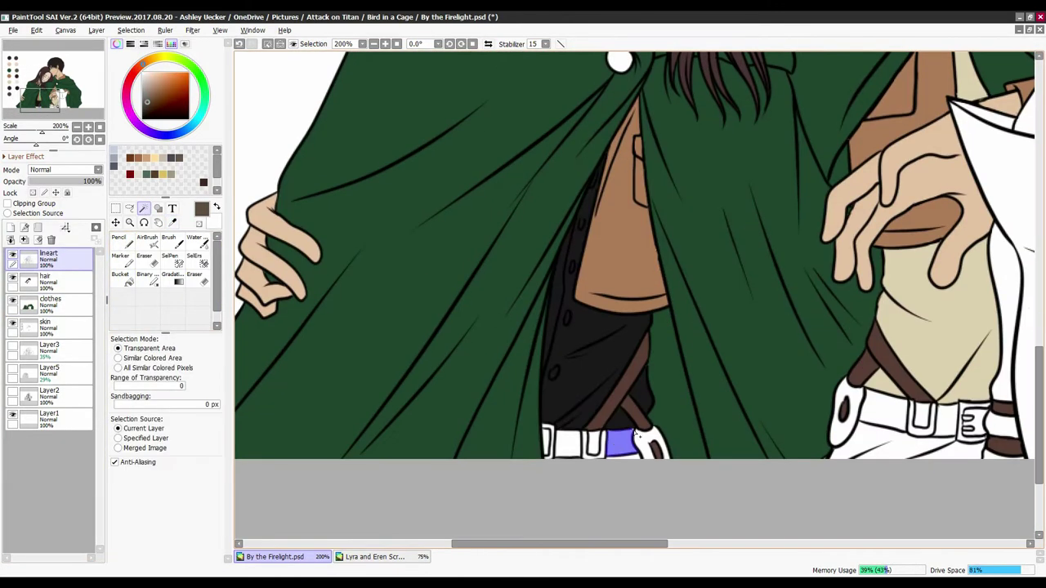
pyautogui.click(49, 302)
# - Pick the dark reddish-brown swatch colour and fill the man's boot and both waist cloths below the belts on the clothes layer
pyautogui.moveTo(632, 544); pyautogui.dragTo(539, 543)
pyautogui.scroll(1, 490, 245)
pyautogui.keyDown('alt'); pyautogui.click(483, 154); pyautogui.keyUp('alt')
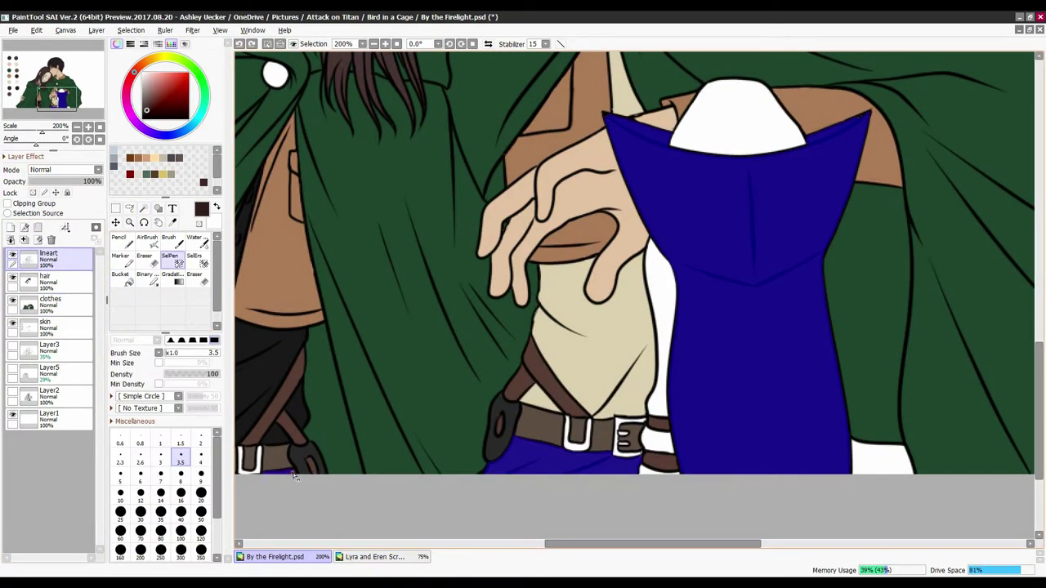
pyautogui.hscroll(-3, 292, 478)
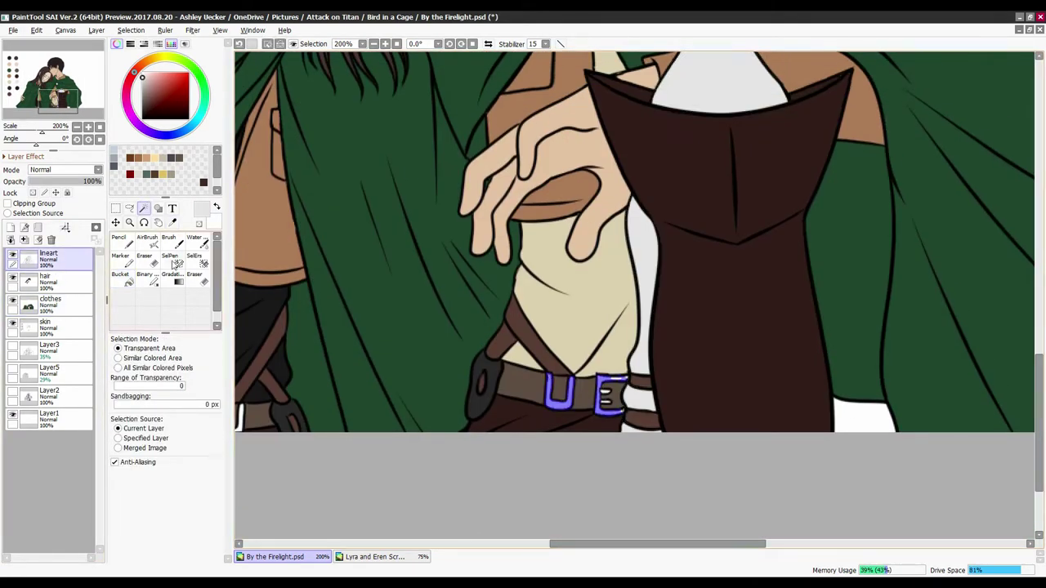
# - Complete the belt buckle selection with the selection pen and fill the buckles with light grey on the clothes layer
pyautogui.click(175, 262)
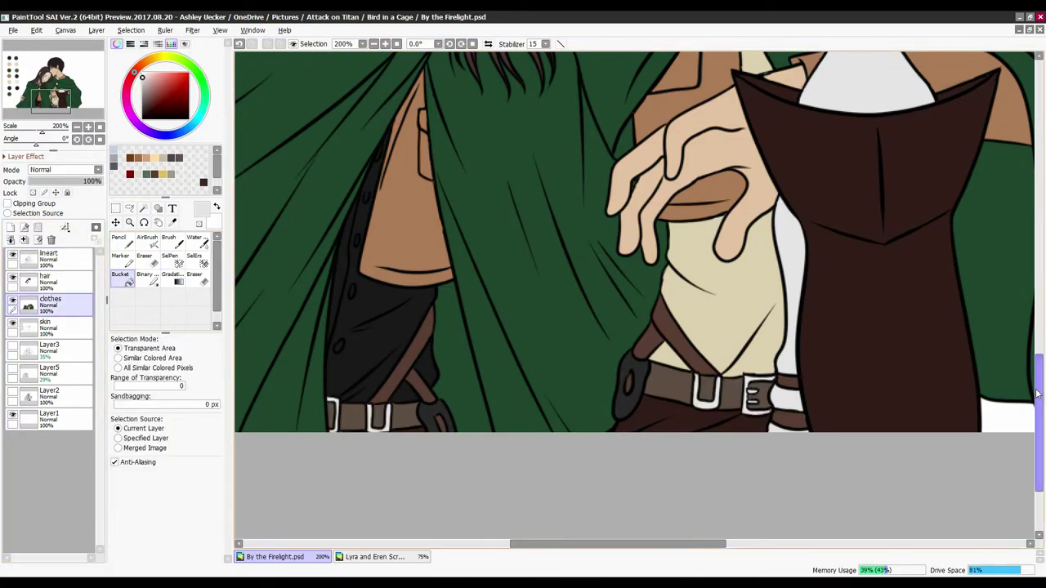
pyautogui.moveTo(1038, 395); pyautogui.dragTo(1040, 269)
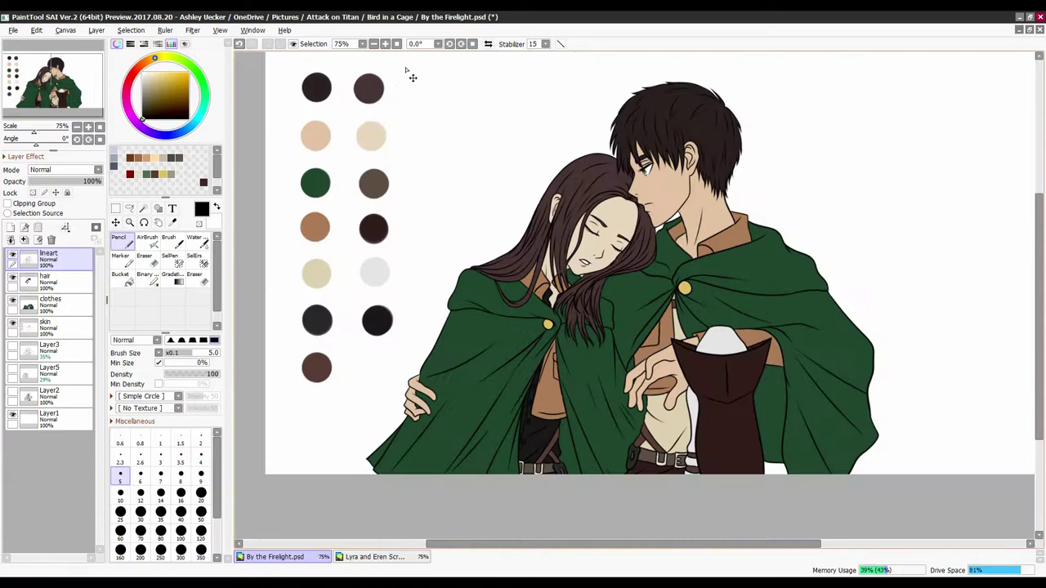
# - Add a shading layer in Shade mode at 30% opacity and a highlights layer in Screen mode at 25%
pyautogui.scroll(-1, 413, 78)
pyautogui.click(10, 228)
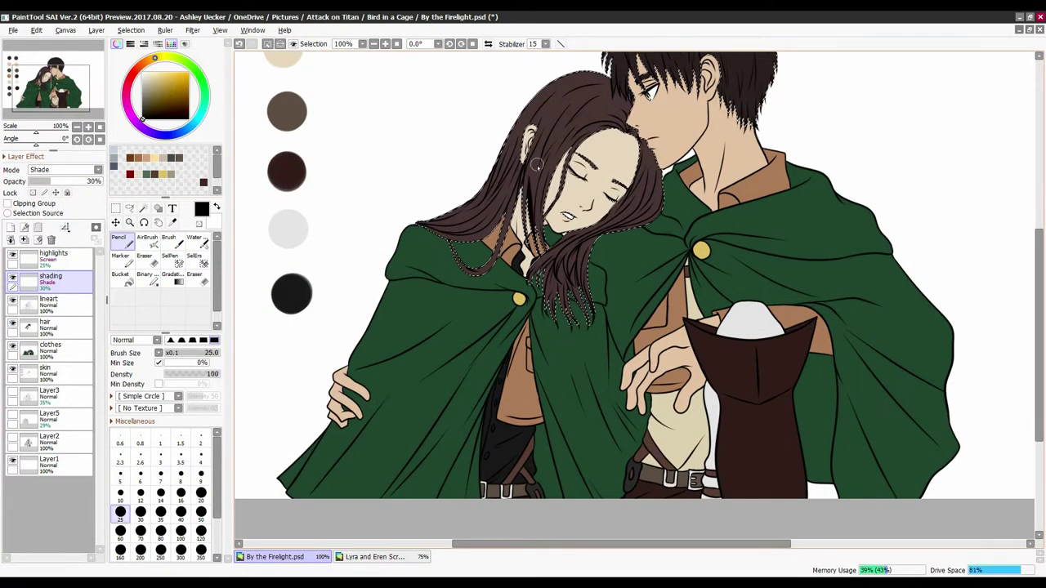
# - Shade the woman's hair with black pencil strokes inside the hair selection on the shading layer
pyautogui.moveTo(537, 166); pyautogui.dragTo(530, 272)
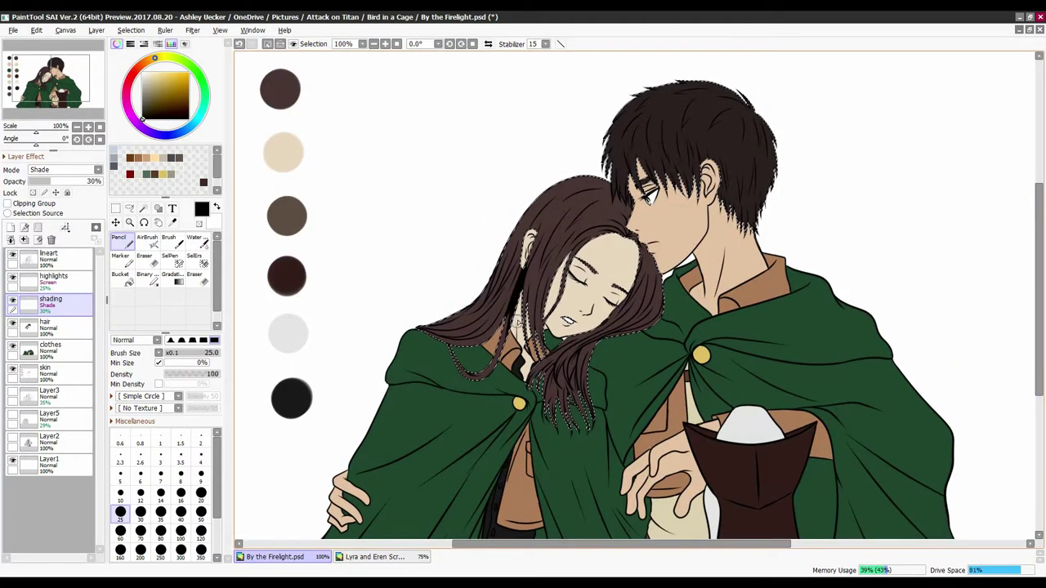
pyautogui.scroll(1, 517, 325)
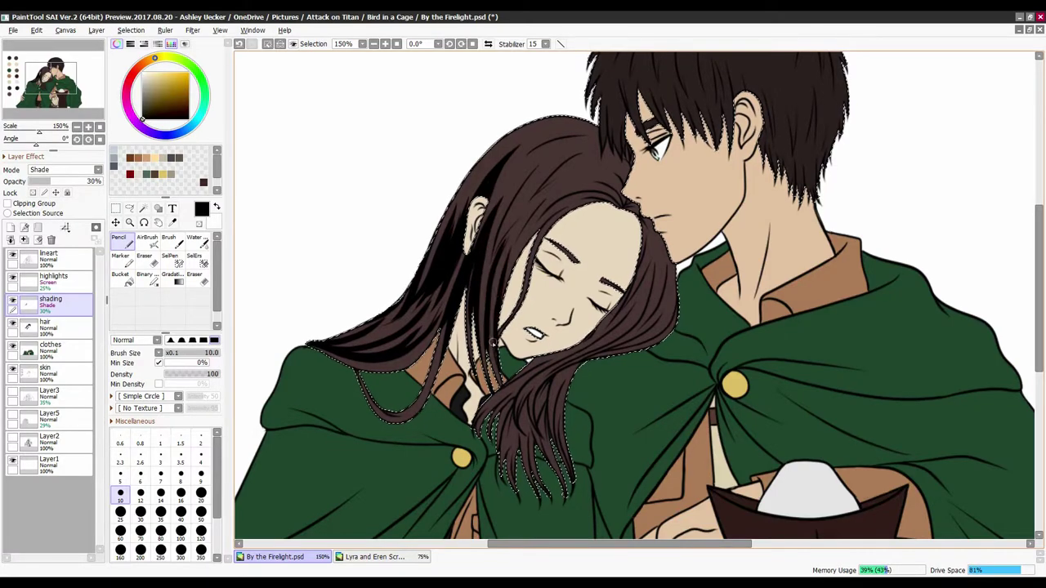
pyautogui.moveTo(533, 191)
pyautogui.mouseDown()
pyautogui.moveTo(507, 245)
pyautogui.moveTo(498, 457)
pyautogui.moveTo(695, 131)
pyautogui.moveTo(640, 296)
pyautogui.mouseUp()
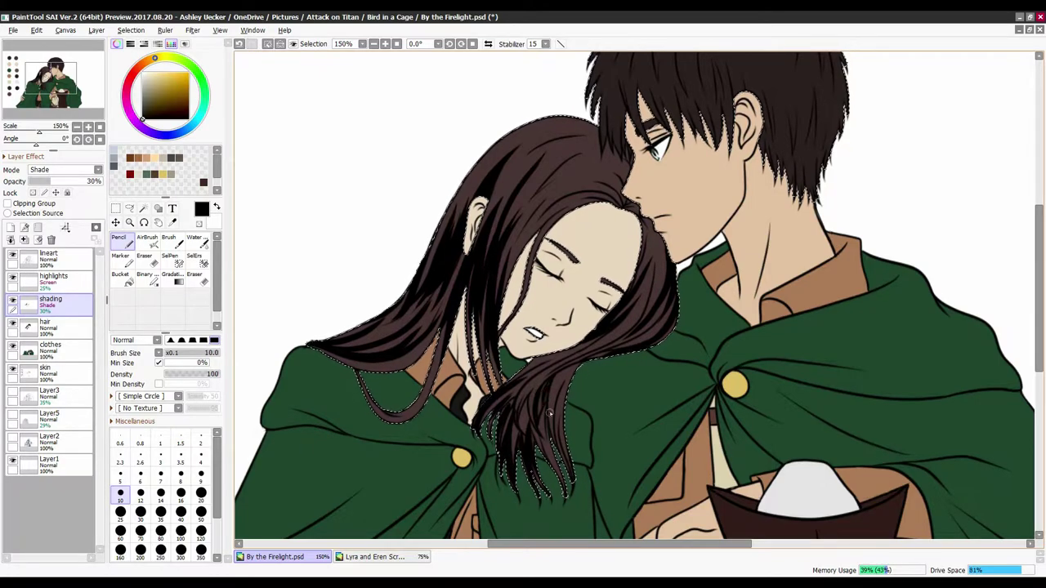
pyautogui.moveTo(492, 432); pyautogui.dragTo(531, 486)
pyautogui.moveTo(609, 369)
pyautogui.mouseDown()
pyautogui.moveTo(785, 176)
pyautogui.moveTo(588, 204)
pyautogui.moveTo(768, 143)
pyautogui.moveTo(645, 235)
pyautogui.mouseUp()
# - Shade the man's hair with size 10 black strokes along the back, crown and fringe on the shading layer
pyautogui.moveTo(821, 175)
pyautogui.mouseDown()
pyautogui.moveTo(662, 221)
pyautogui.moveTo(570, 180)
pyautogui.moveTo(527, 237)
pyautogui.moveTo(556, 183)
pyautogui.moveTo(792, 180)
pyautogui.moveTo(629, 188)
pyautogui.moveTo(670, 122)
pyautogui.mouseUp()
pyautogui.scroll(3, 730, 166)
pyautogui.moveTo(730, 166); pyautogui.dragTo(849, 228)
pyautogui.moveTo(826, 309); pyautogui.dragTo(809, 300)
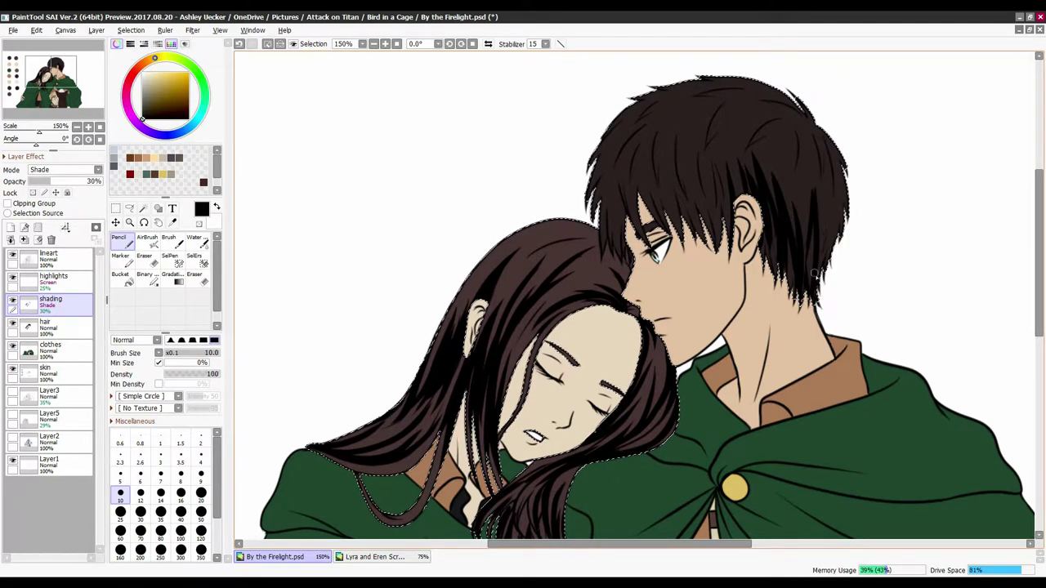
pyautogui.moveTo(709, 134); pyautogui.dragTo(712, 147)
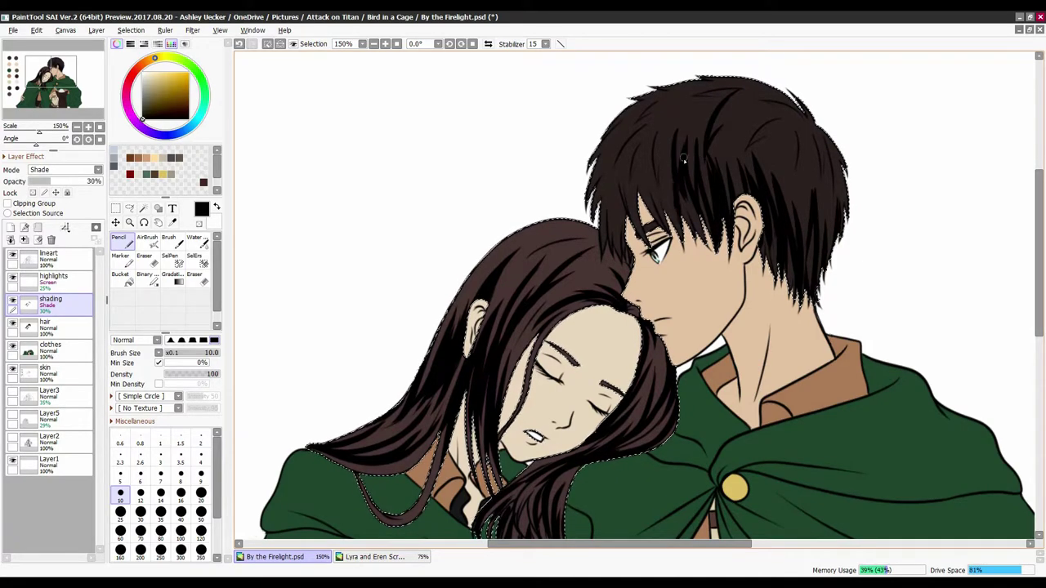
pyautogui.moveTo(707, 241); pyautogui.dragTo(641, 236)
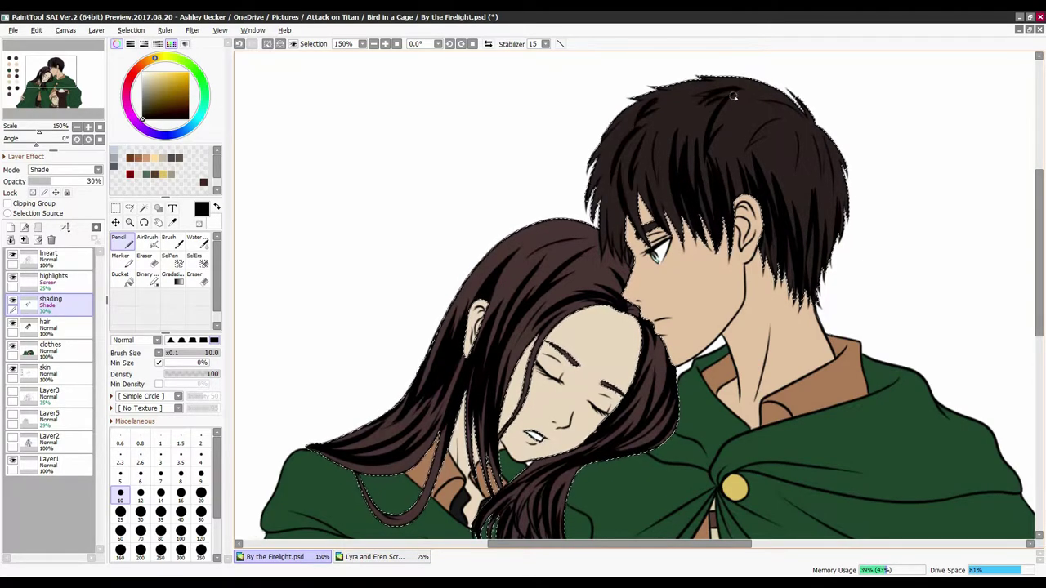
pyautogui.moveTo(625, 252); pyautogui.dragTo(626, 185)
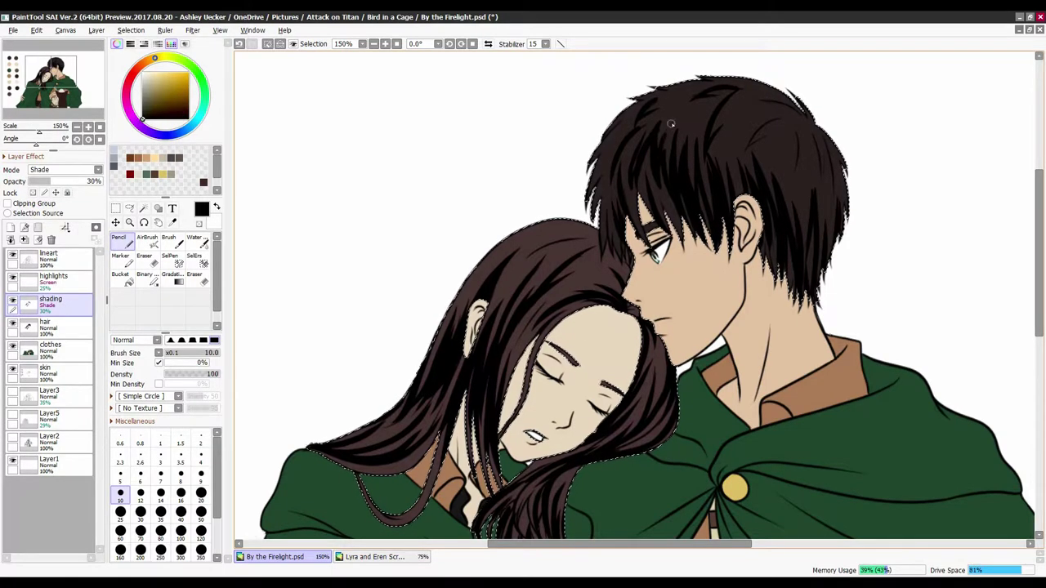
pyautogui.moveTo(824, 127); pyautogui.dragTo(801, 194)
# - Erase shading from the man's fringe and above his ear with a size 16 eraser, and redraw finer strands there
pyautogui.press('e')
pyautogui.moveTo(670, 122); pyautogui.dragTo(654, 205)
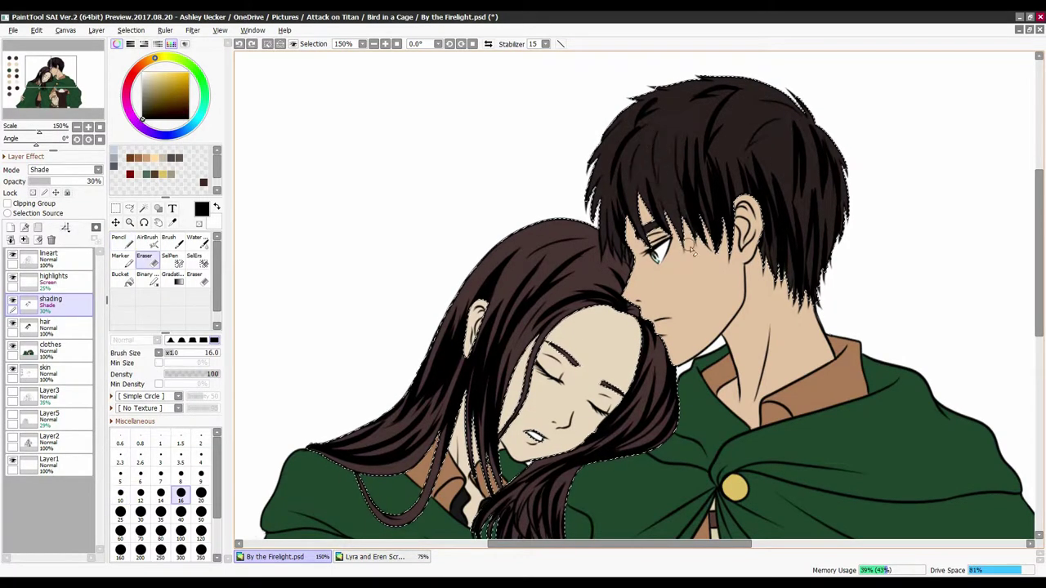
pyautogui.moveTo(702, 147); pyautogui.dragTo(759, 205)
pyautogui.moveTo(768, 155); pyautogui.dragTo(813, 204)
pyautogui.press('n')
pyautogui.moveTo(704, 162); pyautogui.dragTo(712, 233)
pyautogui.moveTo(729, 139)
pyautogui.mouseDown()
pyautogui.moveTo(738, 201)
pyautogui.moveTo(756, 207)
pyautogui.mouseUp()
pyautogui.moveTo(771, 173); pyautogui.dragTo(776, 208)
# - Erase the shading on the man's crown and refine the strands at the back and front of his hair
pyautogui.press('e')
pyautogui.moveTo(694, 90); pyautogui.dragTo(736, 156)
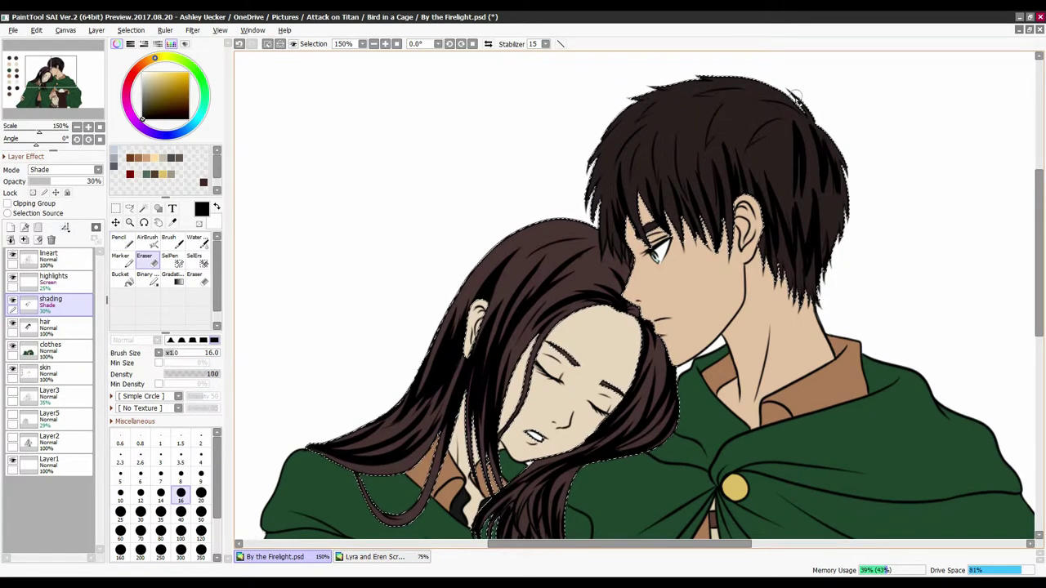
pyautogui.moveTo(797, 122); pyautogui.dragTo(834, 192)
pyautogui.press('n')
pyautogui.moveTo(841, 155); pyautogui.dragTo(845, 178)
pyautogui.press('e')
pyautogui.moveTo(592, 129); pyautogui.dragTo(605, 175)
pyautogui.press('n')
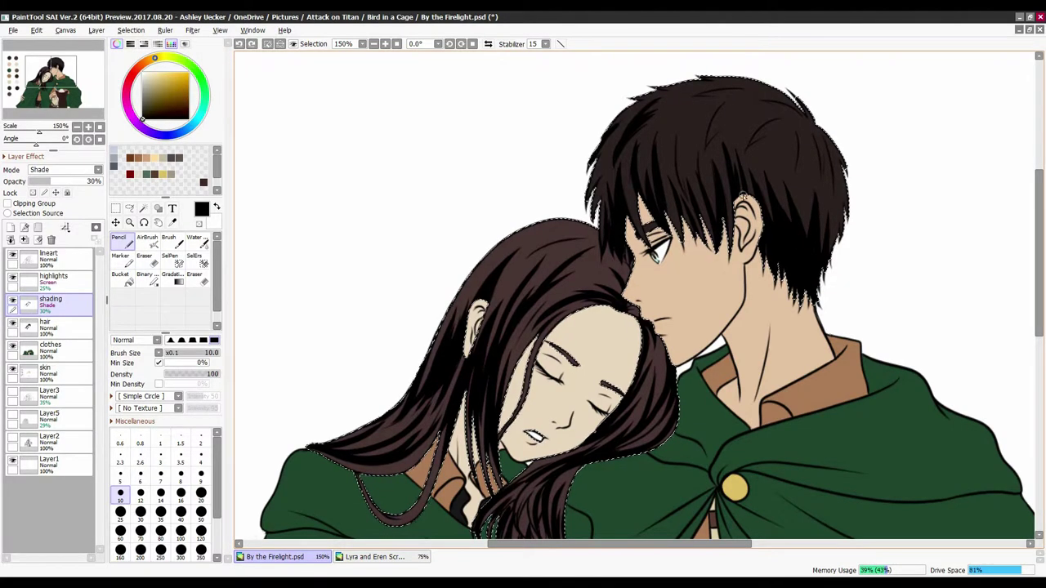
pyautogui.press('e')
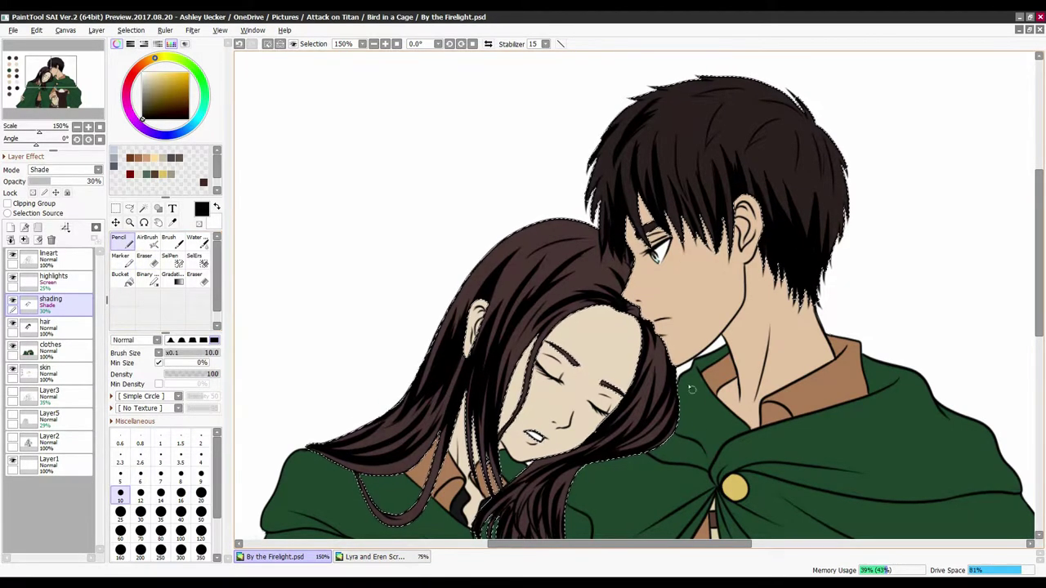
# - Select the skin areas, set the shading layer's opacity to 25% and shade the faces and necks beneath the hair
pyautogui.scroll(-3, 446, 243)
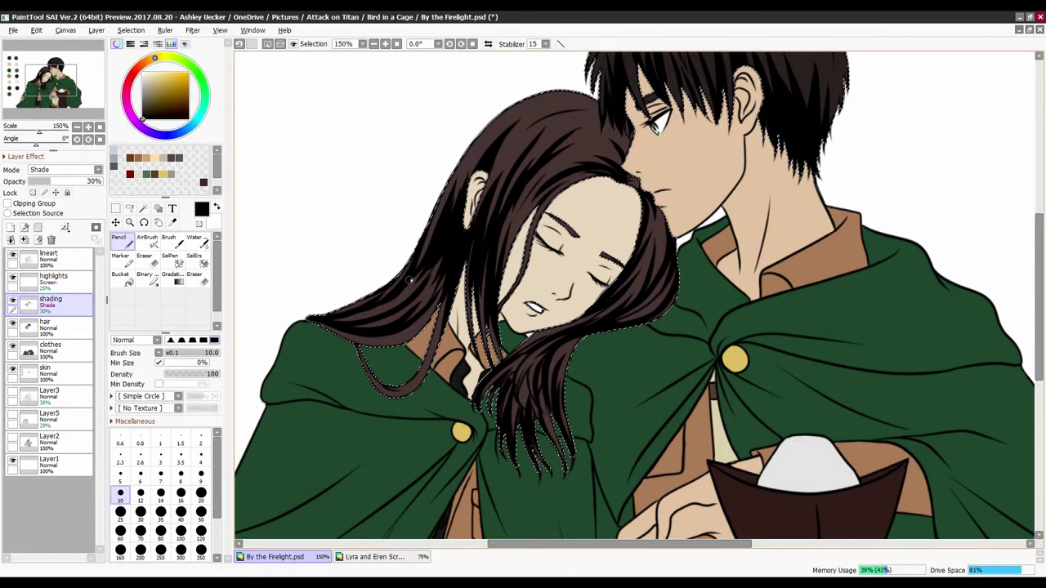
pyautogui.scroll(-3, 408, 450)
pyautogui.scroll(1, 408, 450)
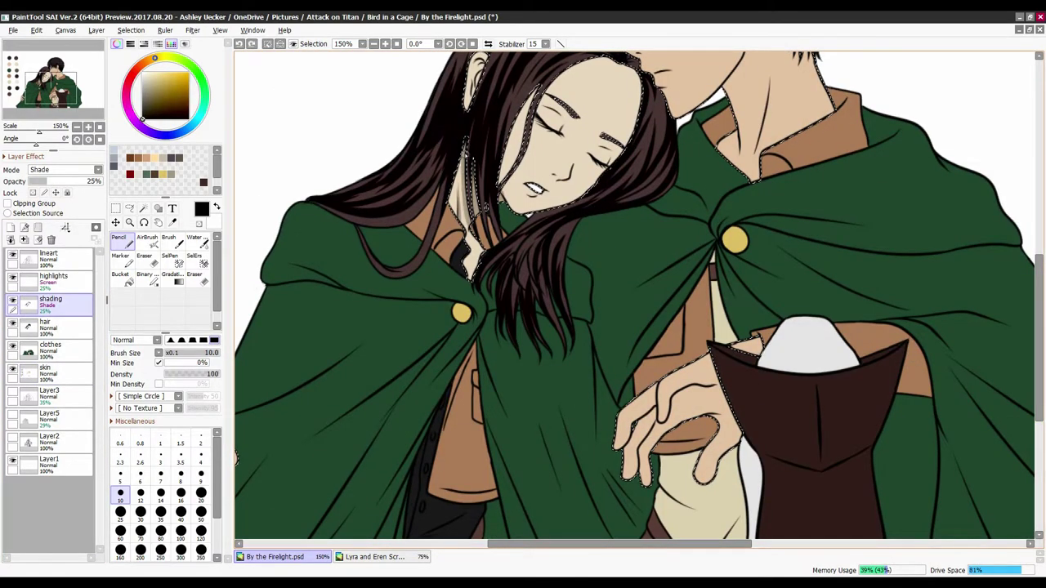
pyautogui.scroll(2, 731, 247)
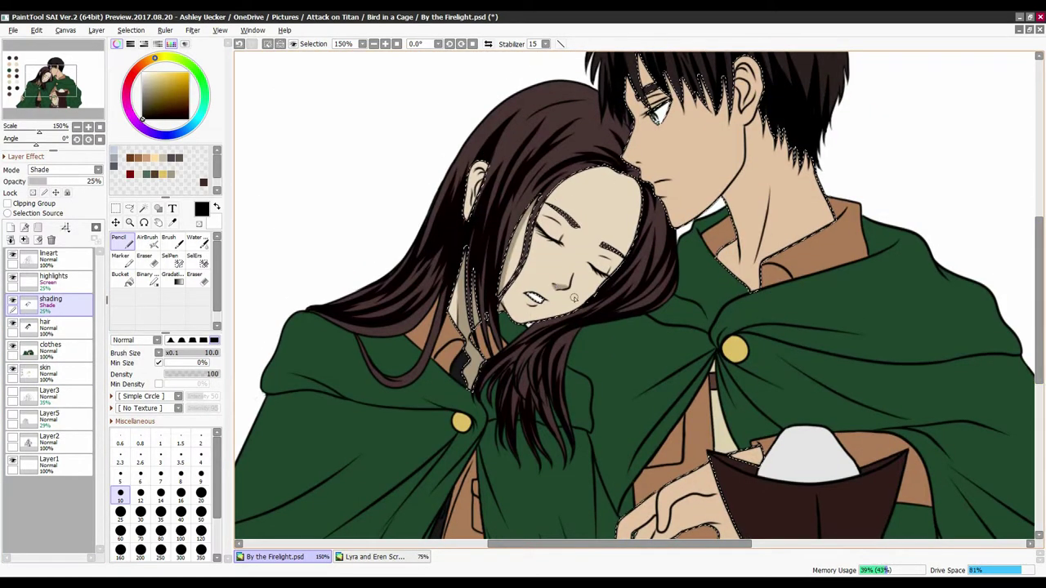
pyautogui.scroll(-1, 587, 254)
pyautogui.scroll(2, 613, 255)
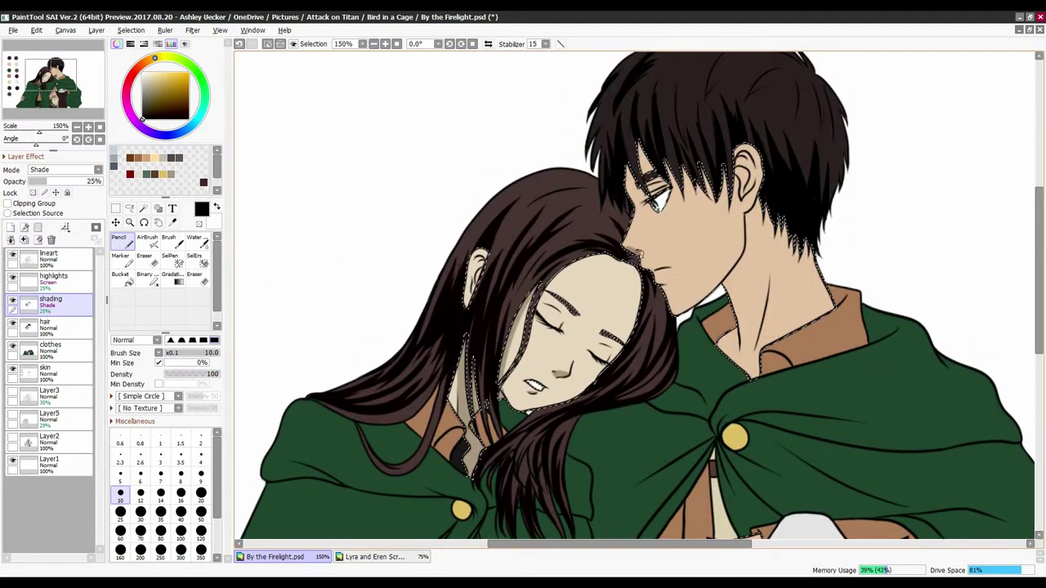
pyautogui.moveTo(629, 248); pyautogui.dragTo(669, 223)
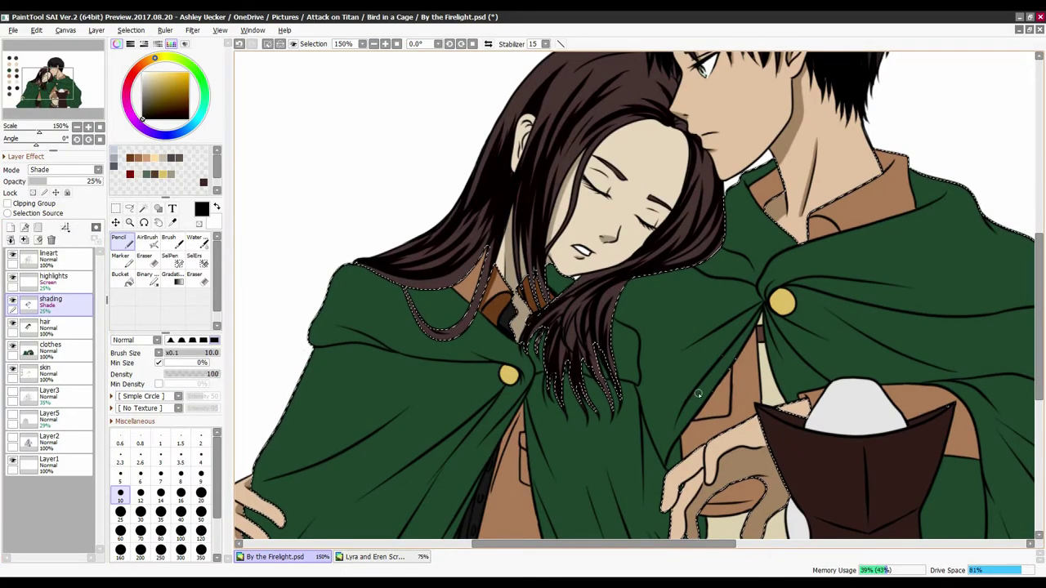
# - Shade the folds of the woman's cloak across the shoulder and along its front opening with black pencil strokes
pyautogui.moveTo(320, 324); pyautogui.dragTo(400, 359)
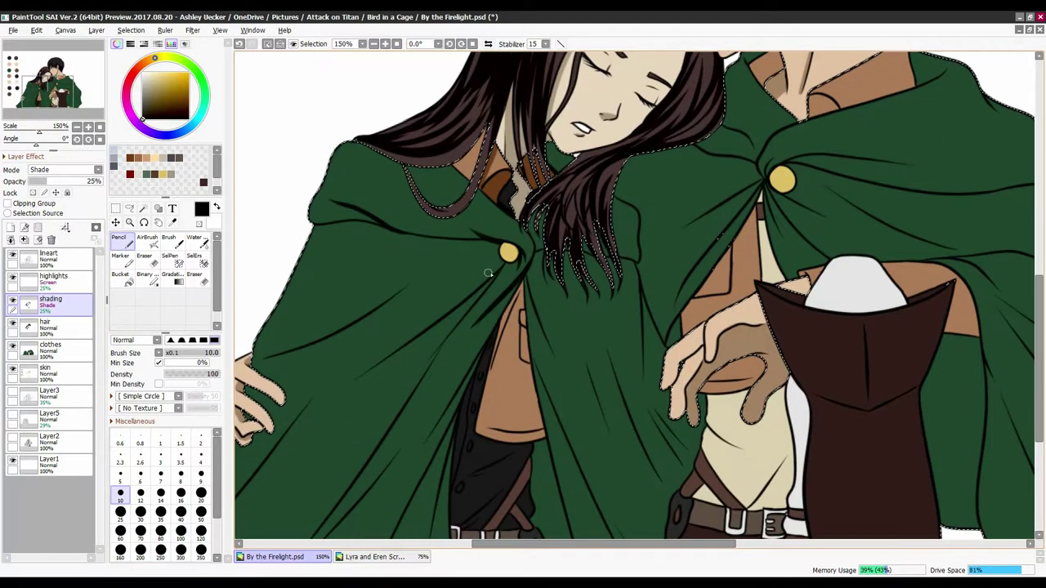
pyautogui.moveTo(263, 358); pyautogui.dragTo(307, 345)
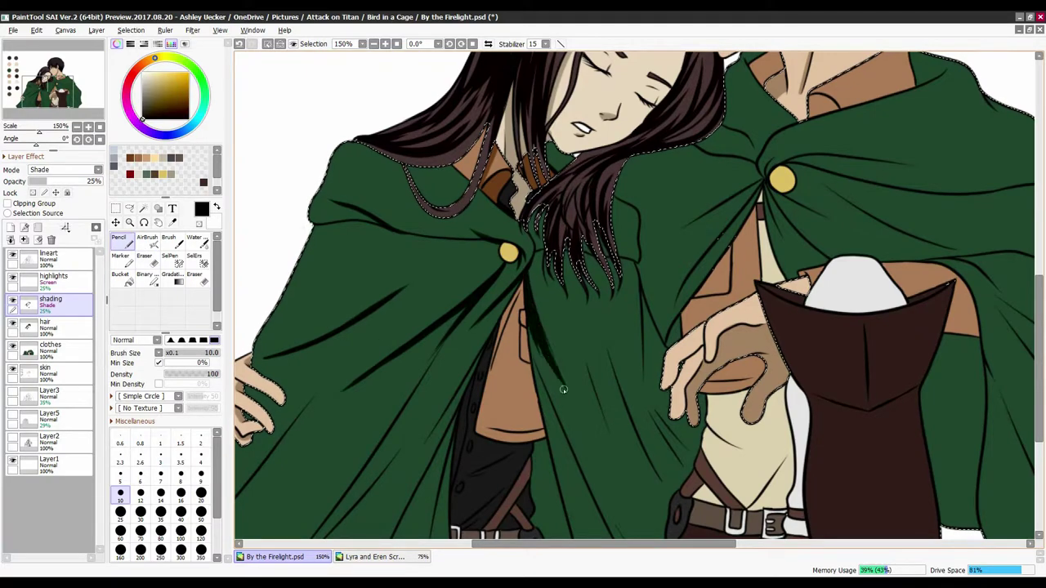
pyautogui.scroll(-4, 534, 227)
pyautogui.moveTo(535, 227)
pyautogui.mouseDown()
pyautogui.moveTo(569, 317)
pyautogui.moveTo(588, 416)
pyautogui.mouseUp()
pyautogui.moveTo(536, 247); pyautogui.dragTo(553, 334)
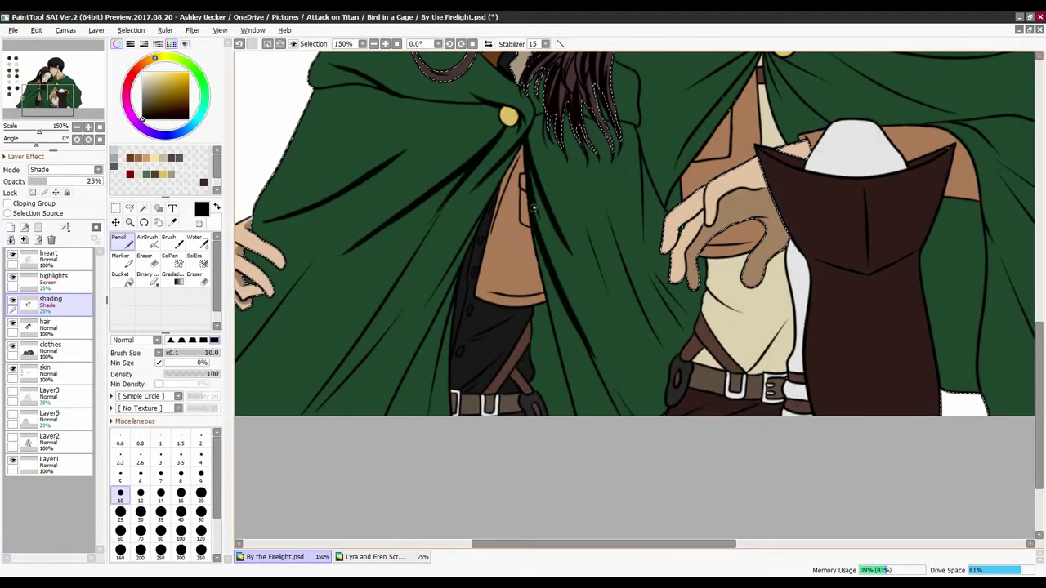
pyautogui.moveTo(536, 312)
pyautogui.mouseDown()
pyautogui.moveTo(562, 413)
pyautogui.moveTo(541, 327)
pyautogui.mouseUp()
# - Set the shading layer's opacity to 20% and shade the woman's cloak along its outer folds and beside the man's hand
pyautogui.moveTo(46, 181); pyautogui.dragTo(42, 180)
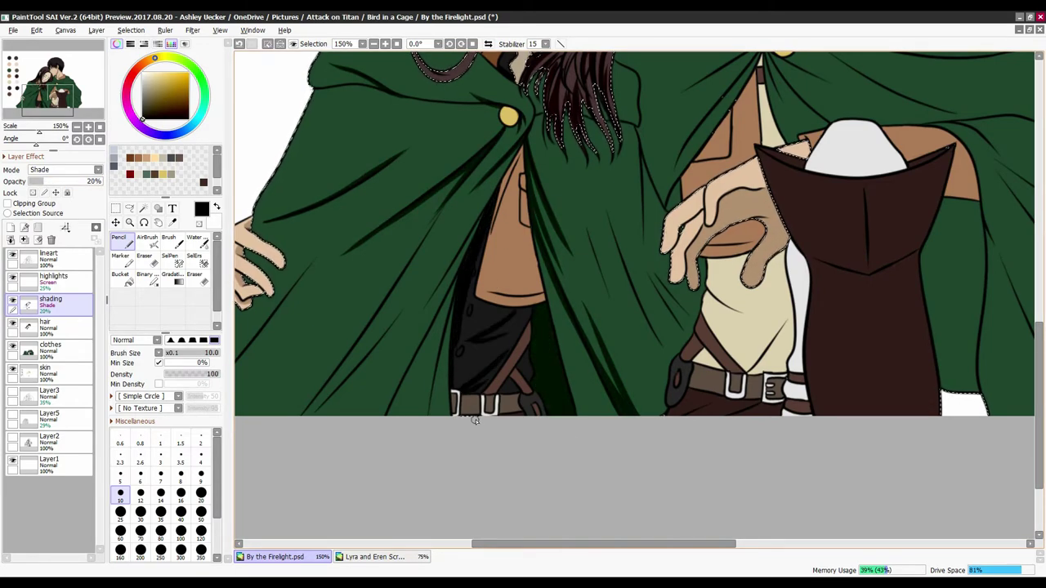
pyautogui.hscroll(-2, 393, 384)
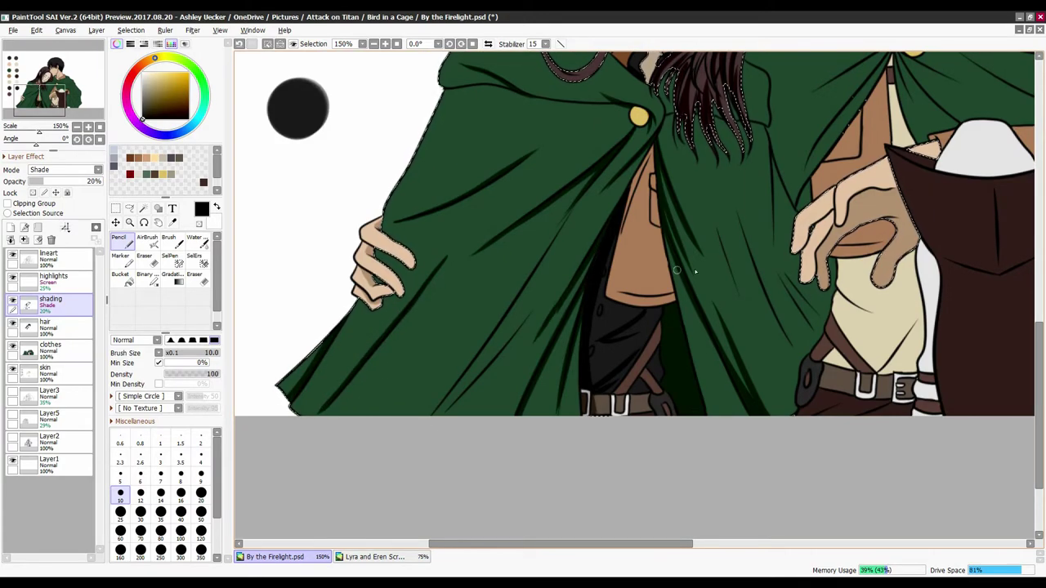
pyautogui.moveTo(513, 309); pyautogui.dragTo(576, 217)
pyautogui.scroll(2, 575, 217)
pyautogui.moveTo(775, 291)
pyautogui.mouseDown()
pyautogui.moveTo(783, 380)
pyautogui.moveTo(820, 433)
pyautogui.moveTo(804, 400)
pyautogui.moveTo(814, 445)
pyautogui.moveTo(805, 302)
pyautogui.mouseUp()
pyautogui.moveTo(774, 394)
pyautogui.mouseDown()
pyautogui.moveTo(573, 368)
pyautogui.moveTo(609, 425)
pyautogui.mouseUp()
pyautogui.moveTo(592, 310); pyautogui.dragTo(605, 466)
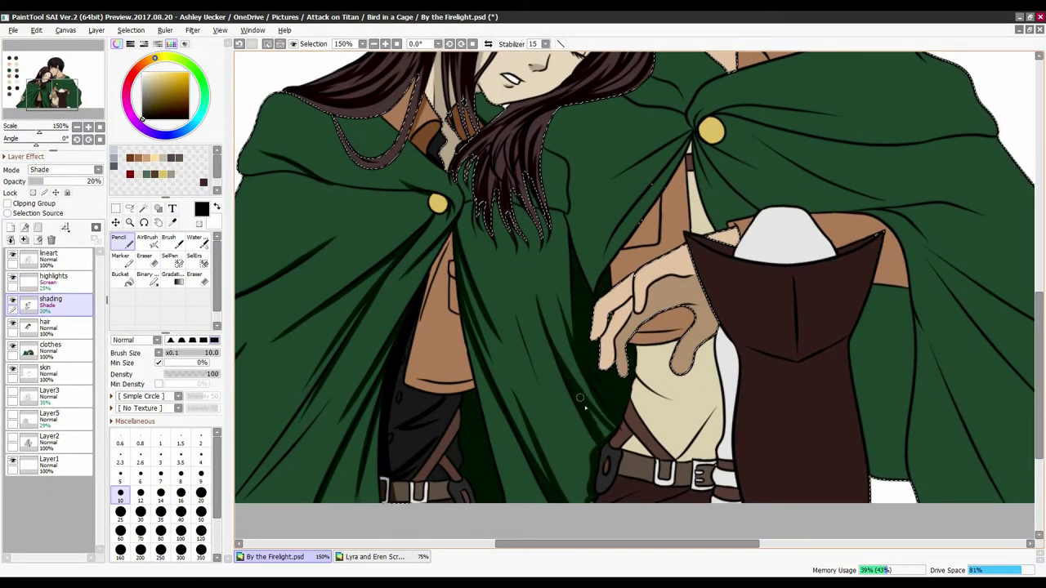
# - Deepen the shadow on the woman's cloak beside the man's hand and add tapered fold strokes up from its lower edge
pyautogui.moveTo(572, 372)
pyautogui.mouseDown()
pyautogui.moveTo(600, 441)
pyautogui.moveTo(630, 387)
pyautogui.mouseUp()
pyautogui.moveTo(592, 319); pyautogui.dragTo(613, 424)
pyautogui.hotkey('ctrl', 'z')
pyautogui.moveTo(586, 495); pyautogui.dragTo(533, 356)
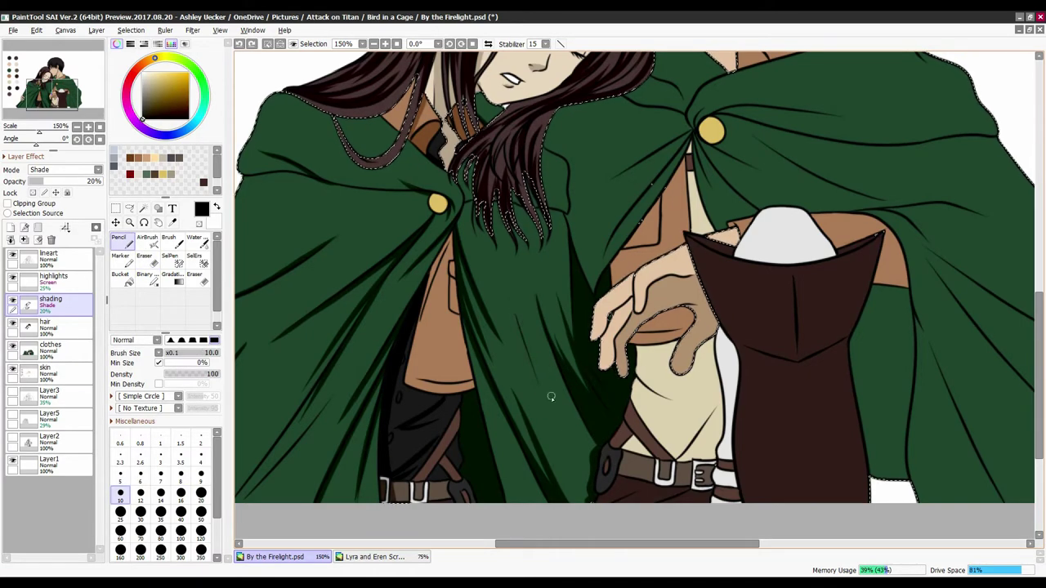
pyautogui.moveTo(582, 454); pyautogui.dragTo(540, 401)
pyautogui.moveTo(584, 500); pyautogui.dragTo(545, 441)
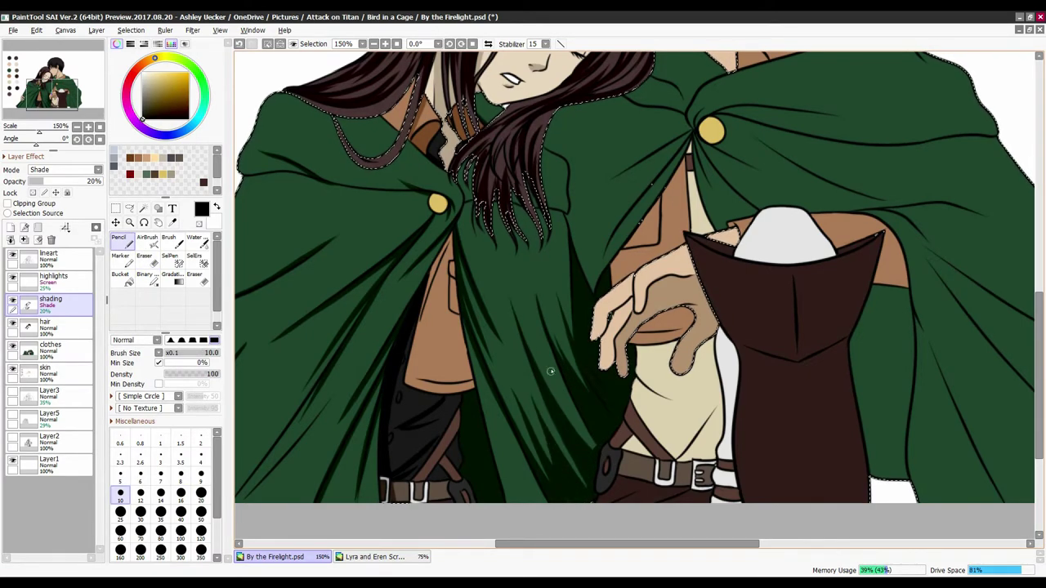
pyautogui.hscroll(-1, 523, 344)
pyautogui.moveTo(490, 393)
pyautogui.mouseDown()
pyautogui.moveTo(474, 237)
pyautogui.moveTo(472, 251)
pyautogui.mouseUp()
# - Shade the man's shirt, sleeve and inner cloak in black, and fill the half of his raised boot nearest his hand with shadow
pyautogui.hscroll(5, 523, 326)
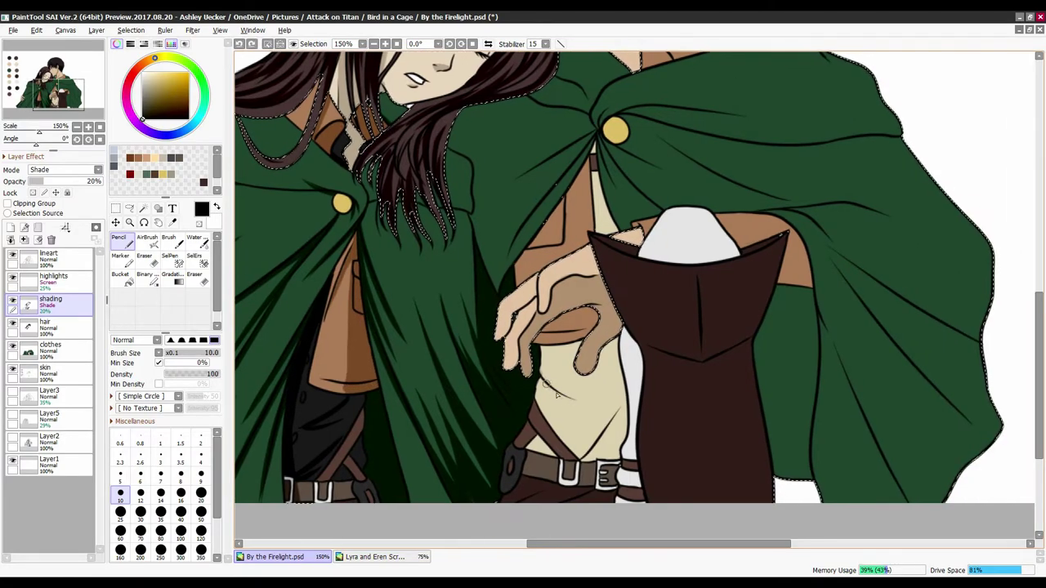
pyautogui.moveTo(536, 378); pyautogui.dragTo(503, 288)
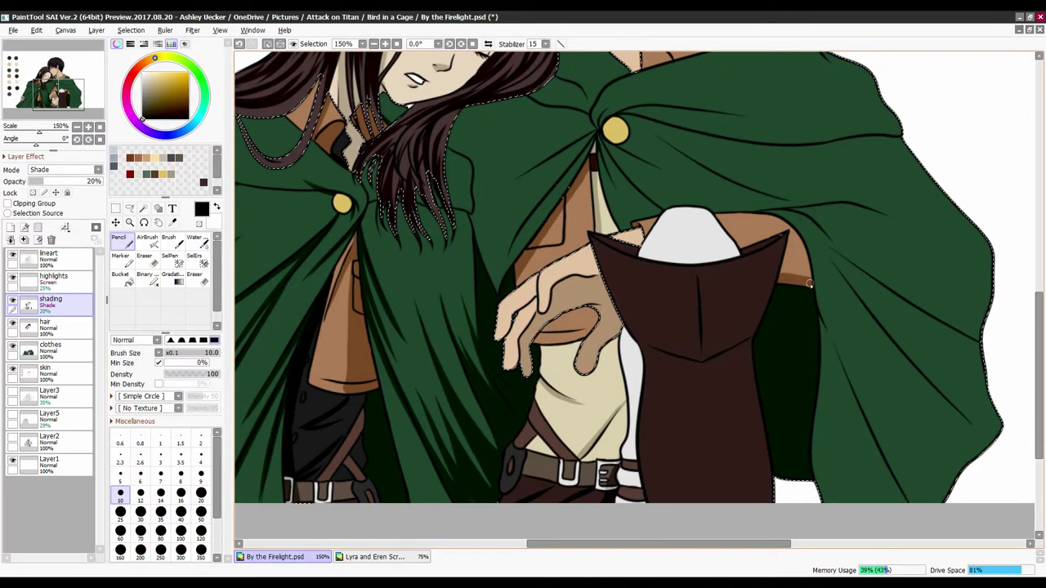
pyautogui.moveTo(694, 327); pyautogui.dragTo(625, 327)
pyautogui.moveTo(595, 499); pyautogui.dragTo(629, 315)
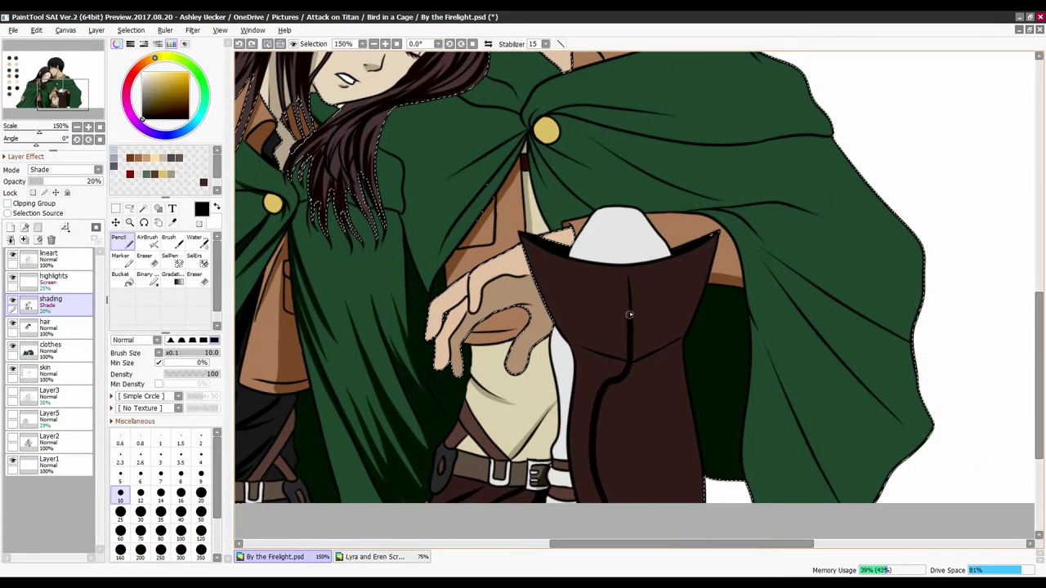
pyautogui.moveTo(587, 509)
pyautogui.mouseDown()
pyautogui.moveTo(609, 375)
pyautogui.moveTo(621, 498)
pyautogui.moveTo(631, 319)
pyautogui.mouseUp()
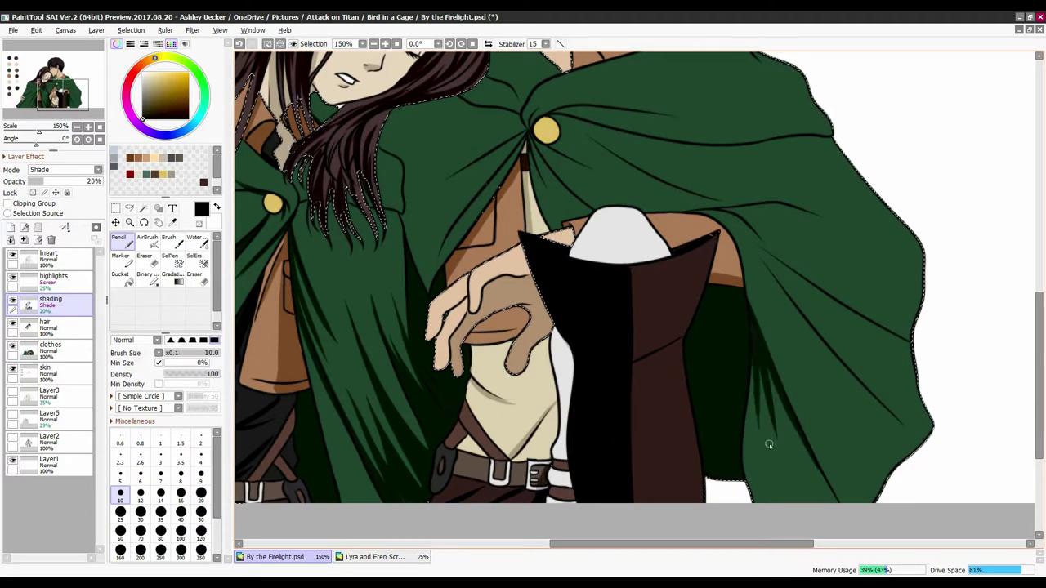
# - Shade the man's cloak with tapered fold strokes on its outer drape and around the clasp, and darken the inside of his collar
pyautogui.scroll(-3, 769, 444)
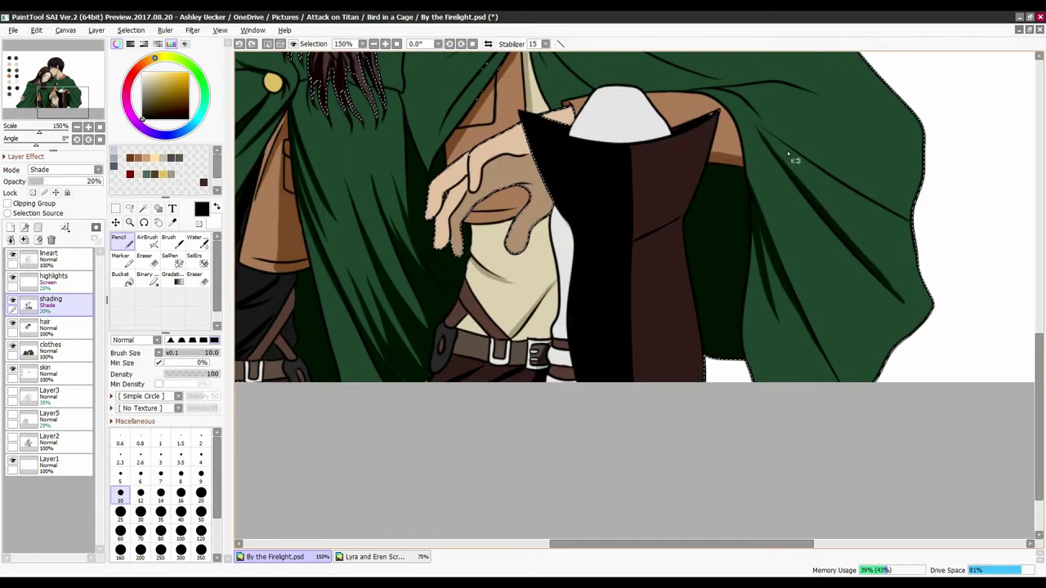
pyautogui.scroll(5, 739, 303)
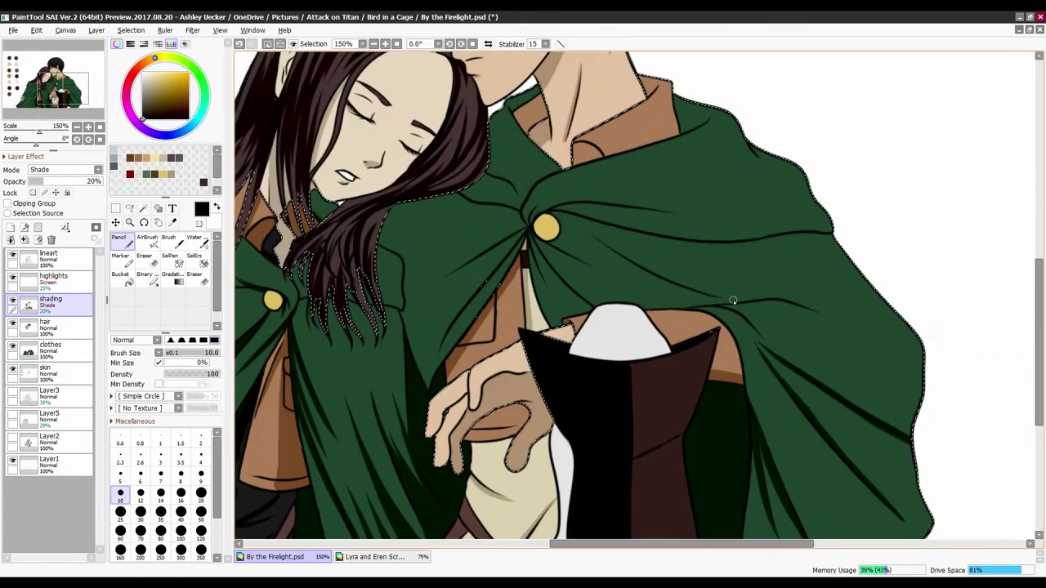
pyautogui.moveTo(564, 201); pyautogui.dragTo(687, 217)
pyautogui.hotkey('ctrl', 'z')
pyautogui.moveTo(564, 201); pyautogui.dragTo(686, 216)
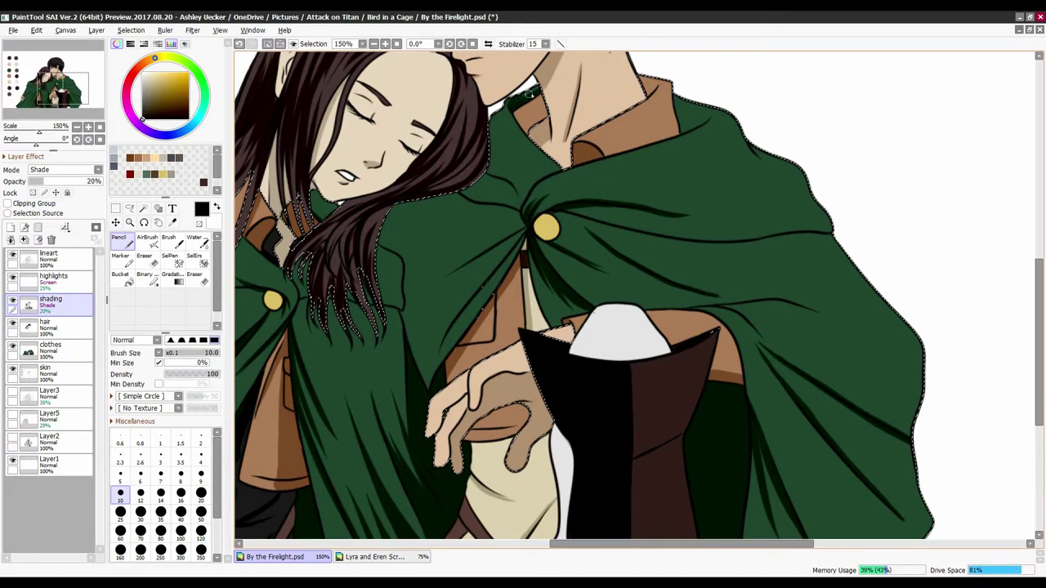
pyautogui.moveTo(523, 236); pyautogui.dragTo(454, 270)
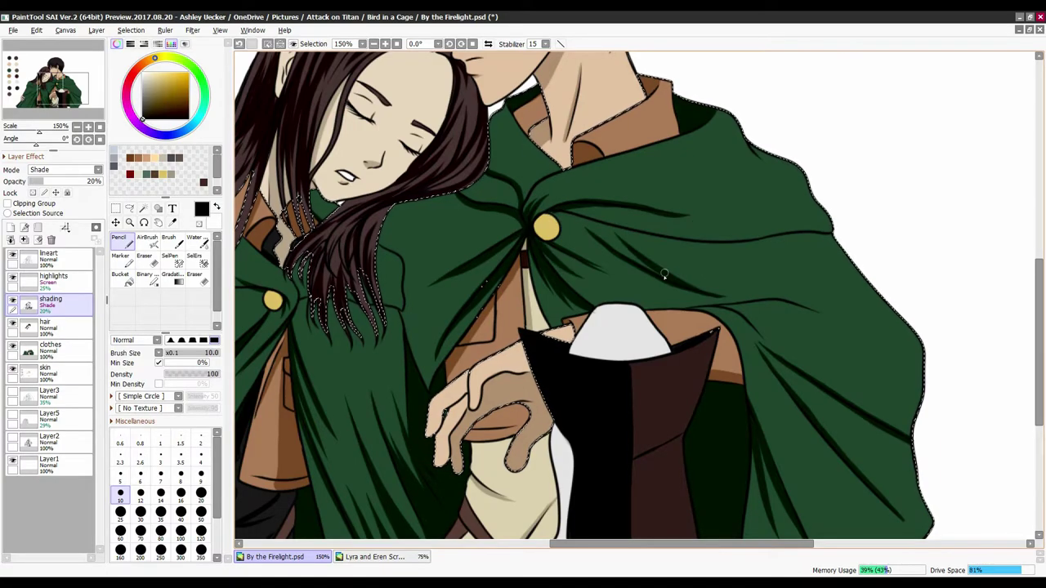
# - Touch up the fold shadows on the woman's cloak down to its lower edge with the pencil, and save the drawing
pyautogui.hscroll(-3, 607, 294)
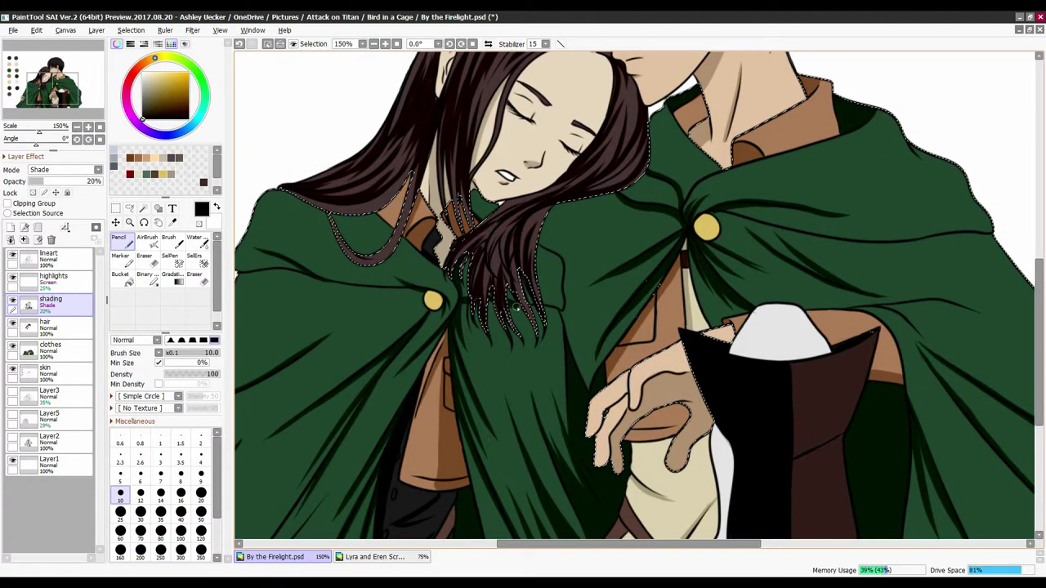
pyautogui.press('e')
pyautogui.press('n')
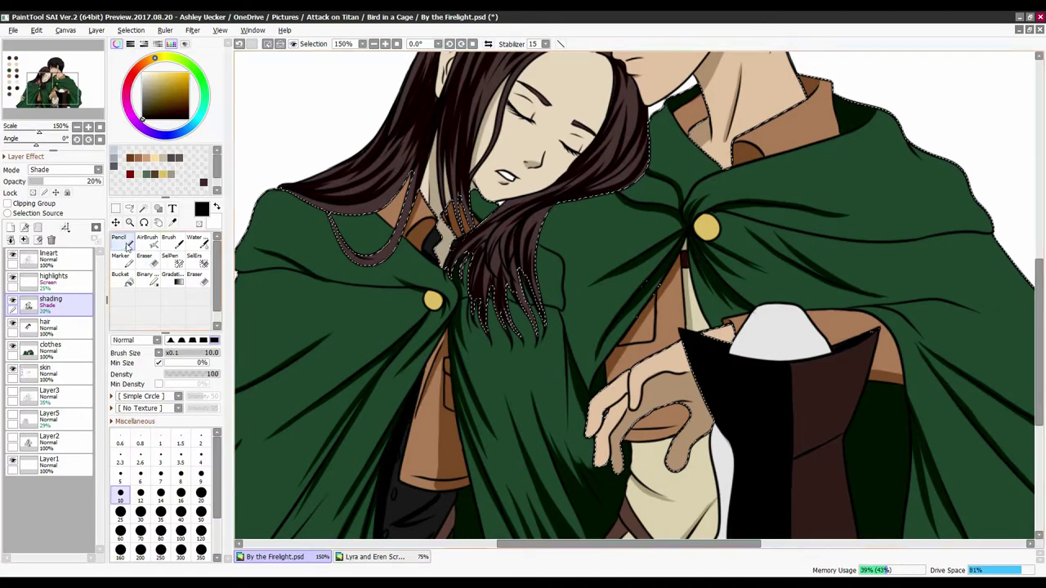
pyautogui.scroll(-3, 564, 393)
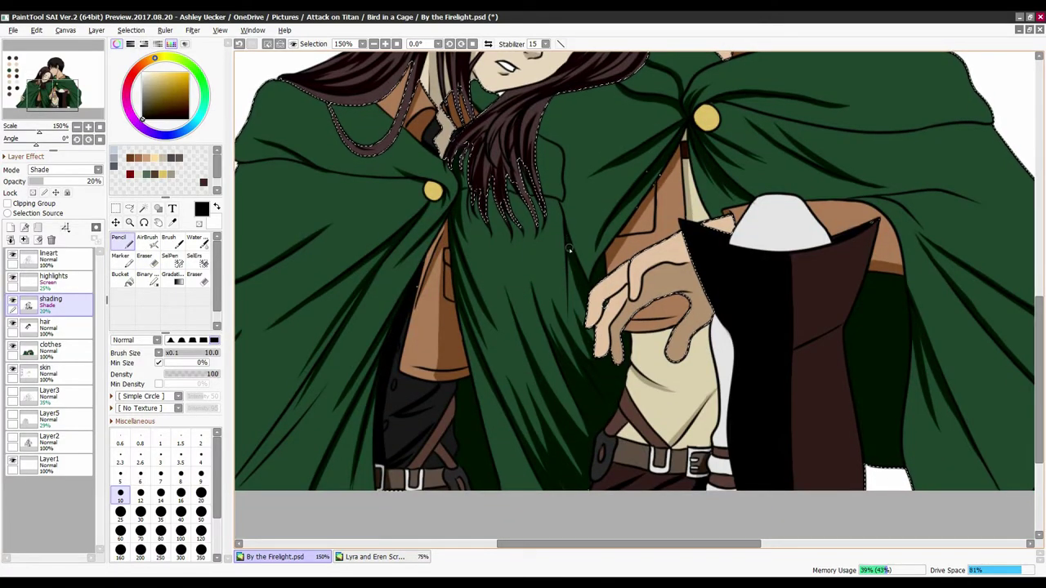
pyautogui.moveTo(517, 544); pyautogui.dragTo(461, 543)
pyautogui.moveTo(333, 424); pyautogui.dragTo(270, 486)
pyautogui.moveTo(482, 406); pyautogui.dragTo(412, 482)
pyautogui.hotkey('ctrl', 's')
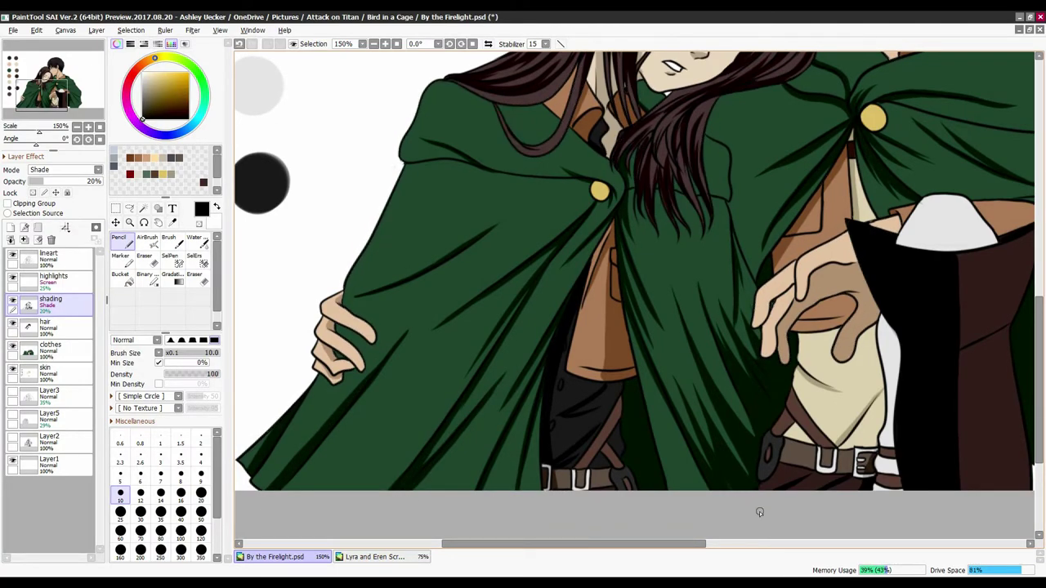
# - On the highlights layer, streak white highlights through the woman's hair with a size 20 pencil
pyautogui.scroll(10, 759, 512)
pyautogui.click(201, 492)
pyautogui.click(54, 277)
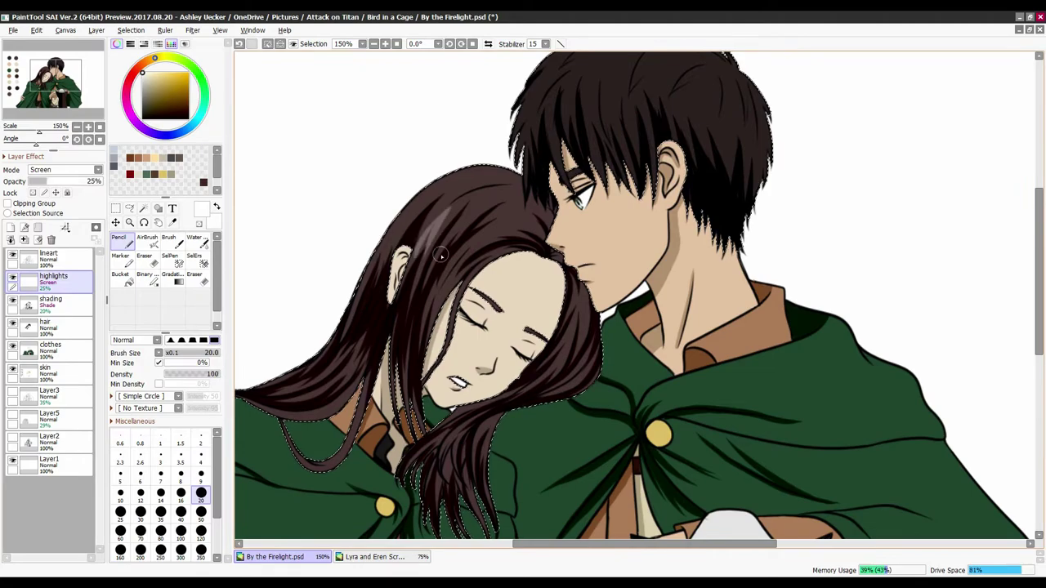
pyautogui.moveTo(372, 263); pyautogui.dragTo(458, 172)
pyautogui.moveTo(450, 178); pyautogui.dragTo(519, 168)
pyautogui.moveTo(570, 328)
pyautogui.mouseDown()
pyautogui.moveTo(491, 294)
pyautogui.moveTo(522, 368)
pyautogui.mouseUp()
pyautogui.moveTo(490, 237); pyautogui.dragTo(445, 302)
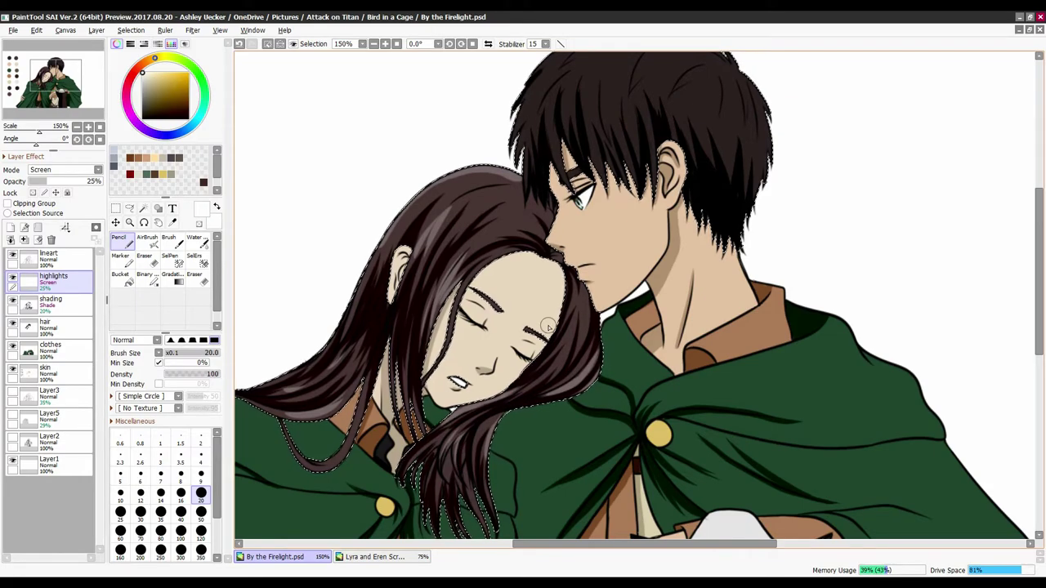
# - Add highlights to the crown and back of the man's hair, and refine the highlight streaks in the woman's hair
pyautogui.scroll(4, 549, 326)
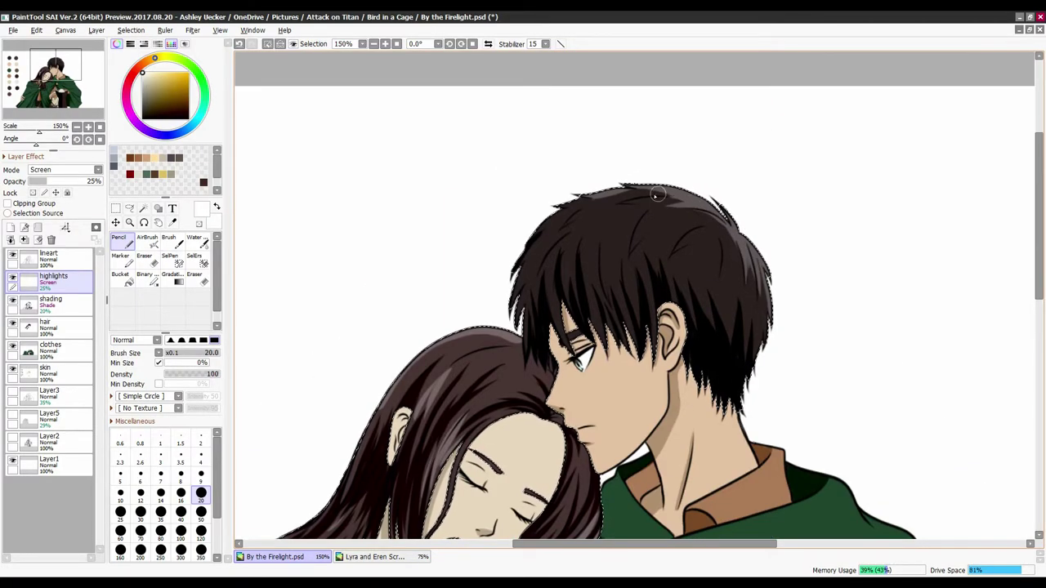
pyautogui.scroll(-5, 1017, 354)
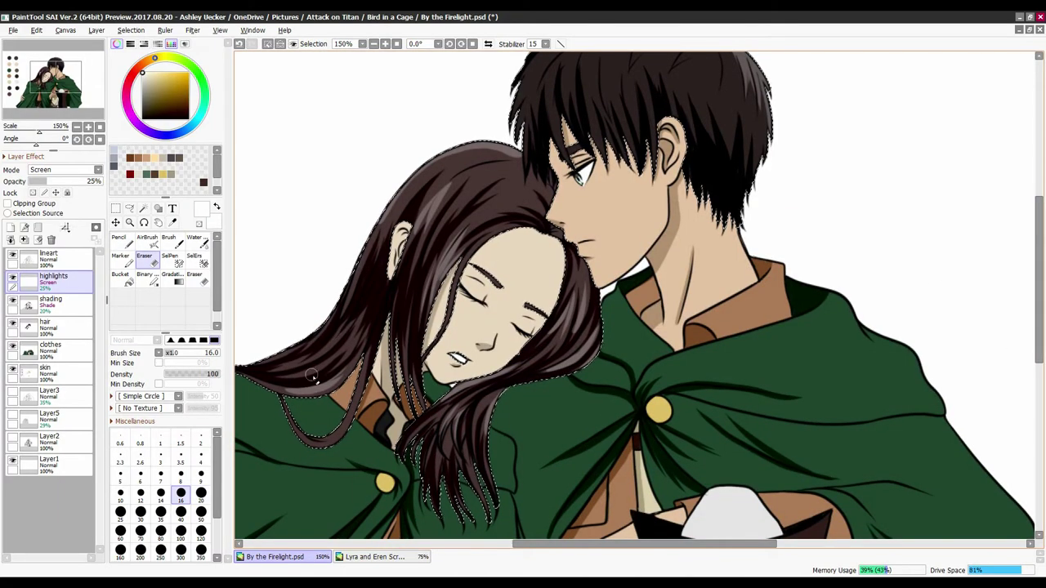
pyautogui.moveTo(425, 190); pyautogui.dragTo(445, 299)
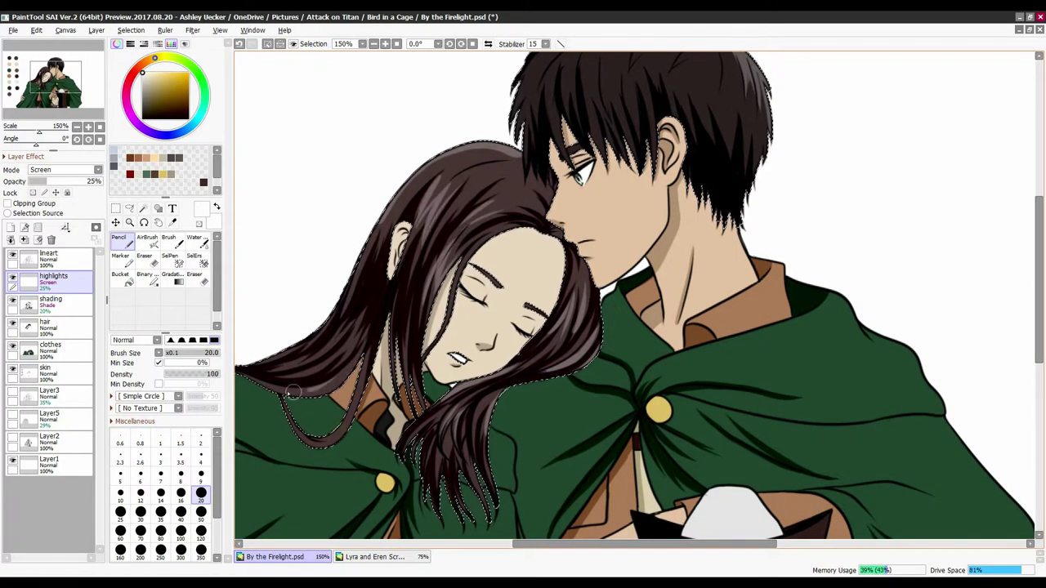
pyautogui.press('e')
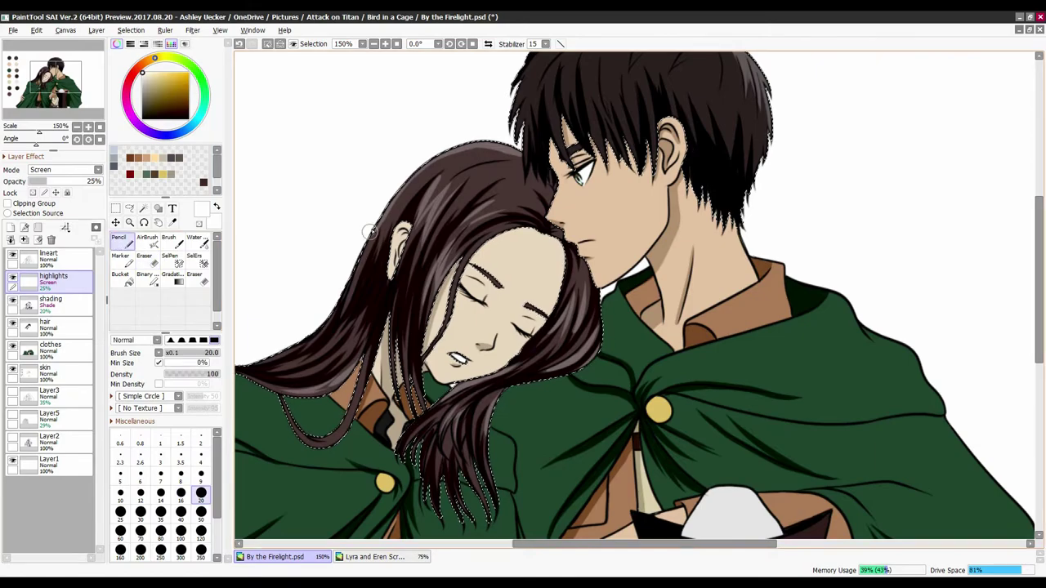
# - Brush tapered highlights between the folds of the woman's cloak and along the cloak edge beside her hair, trim them with the eraser and save
pyautogui.scroll(-3, 484, 249)
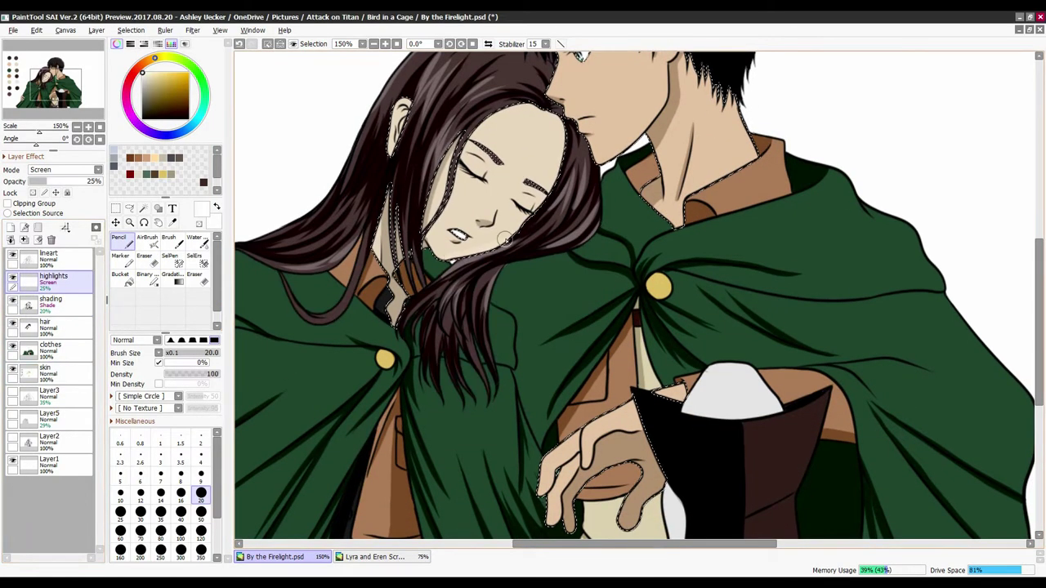
pyautogui.scroll(4, 1011, 260)
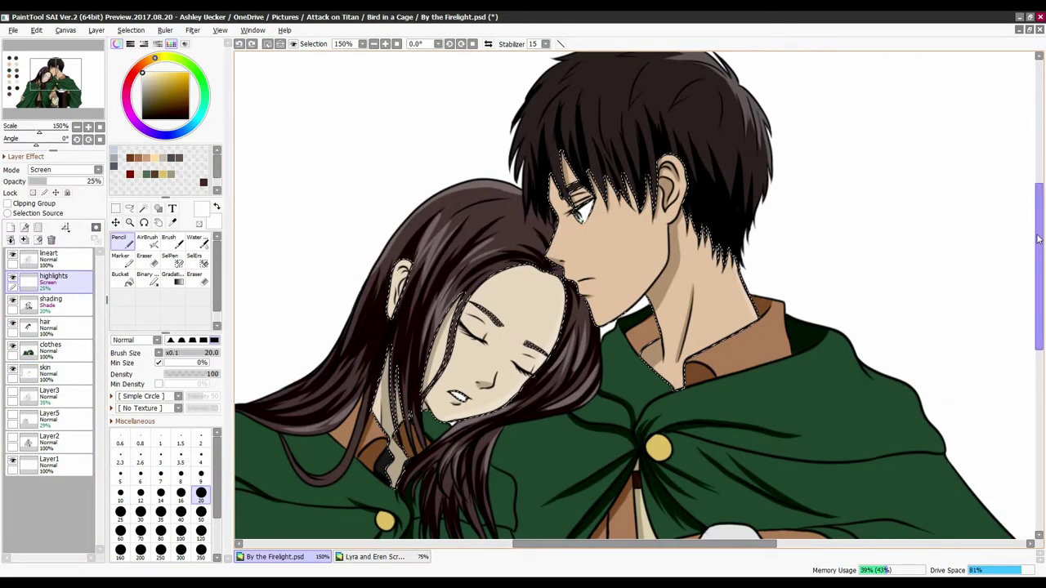
pyautogui.scroll(-8, 1014, 240)
pyautogui.hscroll(-5, 736, 245)
pyautogui.moveTo(526, 264); pyautogui.dragTo(420, 326)
pyautogui.moveTo(479, 291); pyautogui.dragTo(335, 470)
pyautogui.moveTo(535, 368); pyautogui.dragTo(495, 434)
pyautogui.moveTo(690, 270)
pyautogui.mouseDown()
pyautogui.moveTo(653, 409)
pyautogui.moveTo(695, 405)
pyautogui.mouseUp()
pyautogui.scroll(1, 539, 228)
pyautogui.hscroll(5, 539, 228)
pyautogui.hscroll(-4, 490, 245)
pyautogui.press('e')
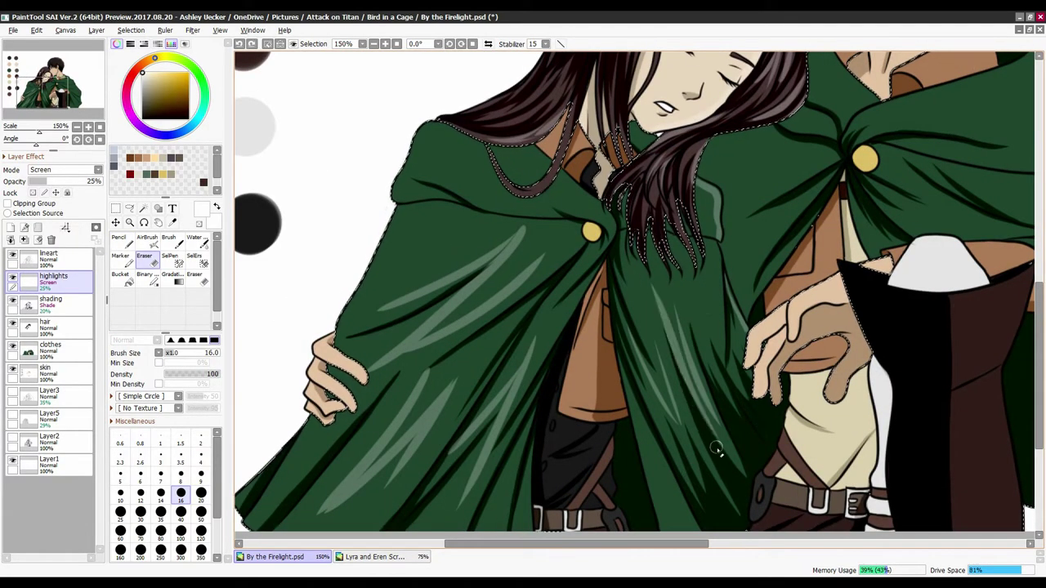
pyautogui.hotkey('ctrl', 's')
# - Paint a highlight band along the shoulder and outer edge of the man's cloak
pyautogui.press('n')
pyautogui.moveTo(588, 551); pyautogui.dragTo(670, 551)
pyautogui.scroll(2, 817, 245)
pyautogui.moveTo(784, 135); pyautogui.dragTo(932, 302)
pyautogui.moveTo(907, 270); pyautogui.dragTo(993, 490)
pyautogui.scroll(-3, 981, 368)
pyautogui.moveTo(1001, 335); pyautogui.dragTo(931, 507)
pyautogui.moveTo(993, 270); pyautogui.dragTo(984, 458)
pyautogui.scroll(3, 984, 406)
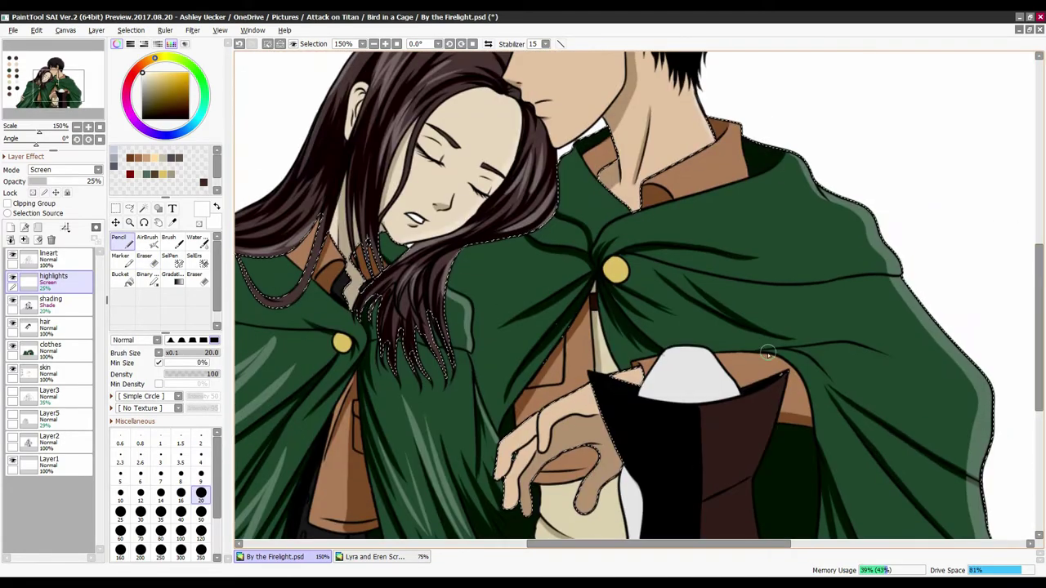
# - Erase the broad fold highlights from both sides of the woman's cloak
pyautogui.scroll(-2, 563, 176)
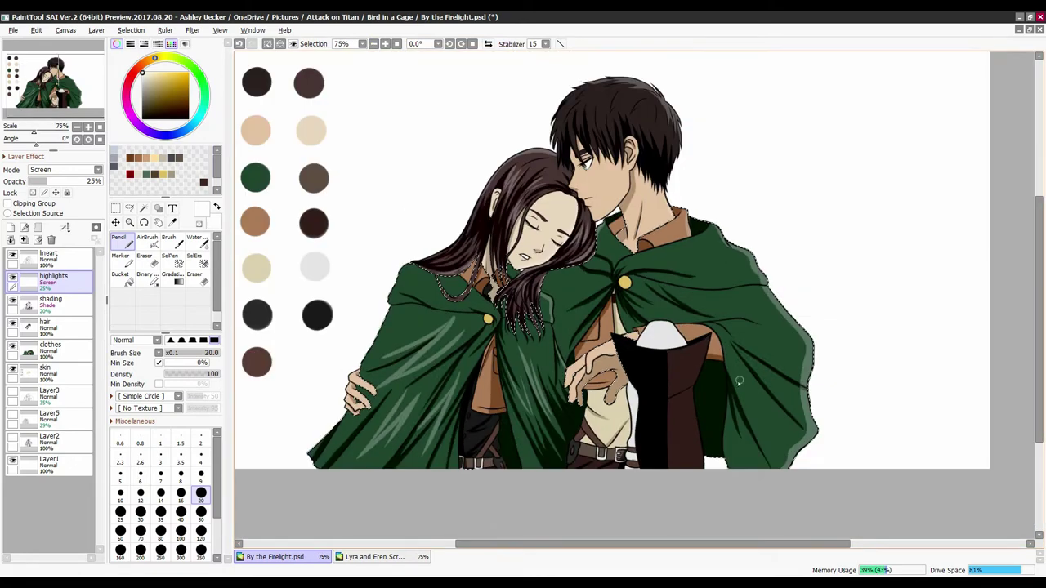
pyautogui.press('e')
pyautogui.moveTo(402, 374); pyautogui.dragTo(458, 458)
pyautogui.moveTo(507, 302); pyautogui.dragTo(553, 421)
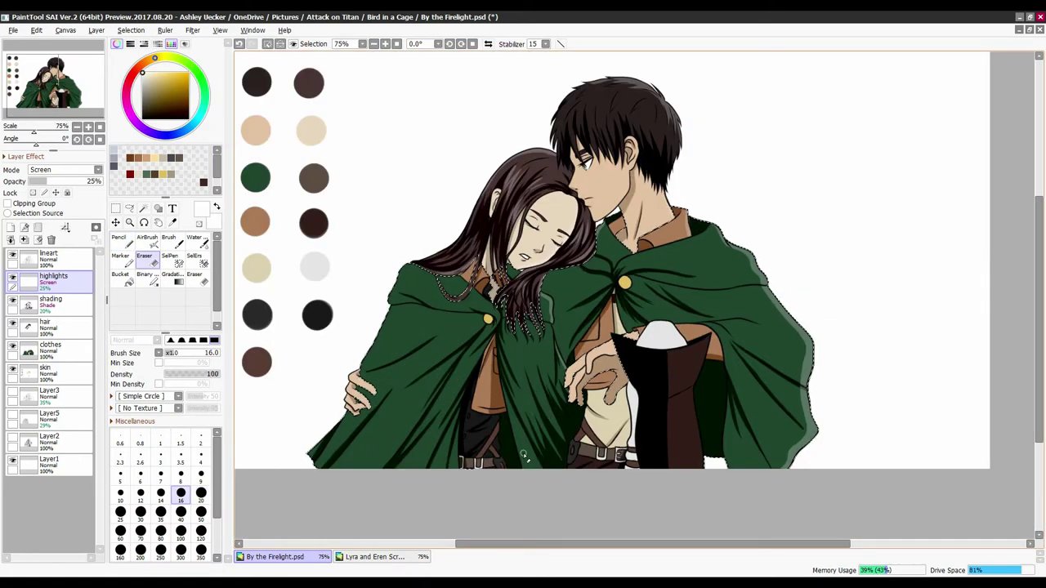
# - Return to the shading layer and trim the fold shadows on the woman's cloak beside the man's hand with a size 9 eraser
pyautogui.press('pagedown')
pyautogui.press('n')
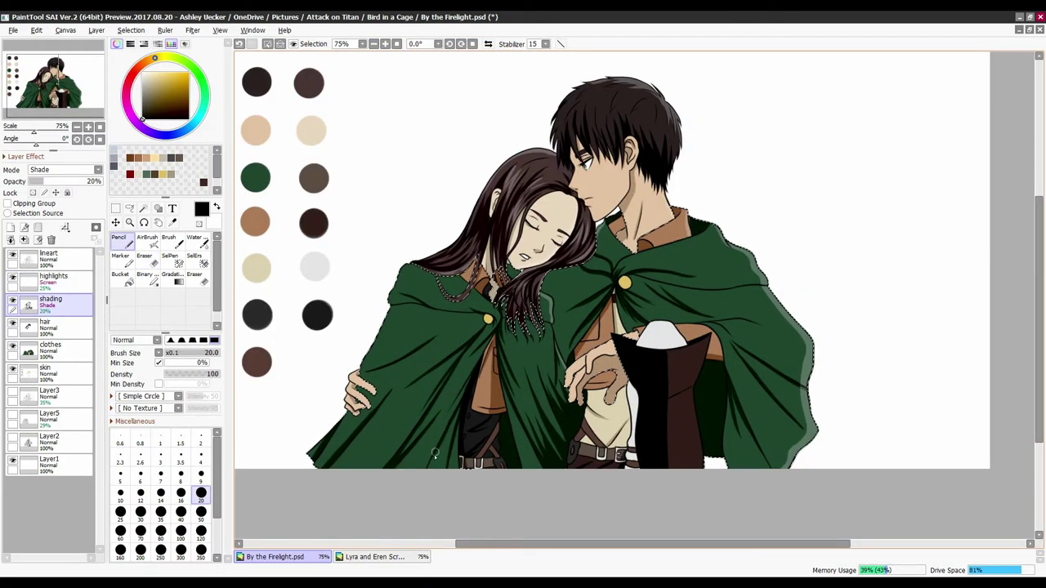
pyautogui.hotkey('ctrl', '+')
pyautogui.press('e')
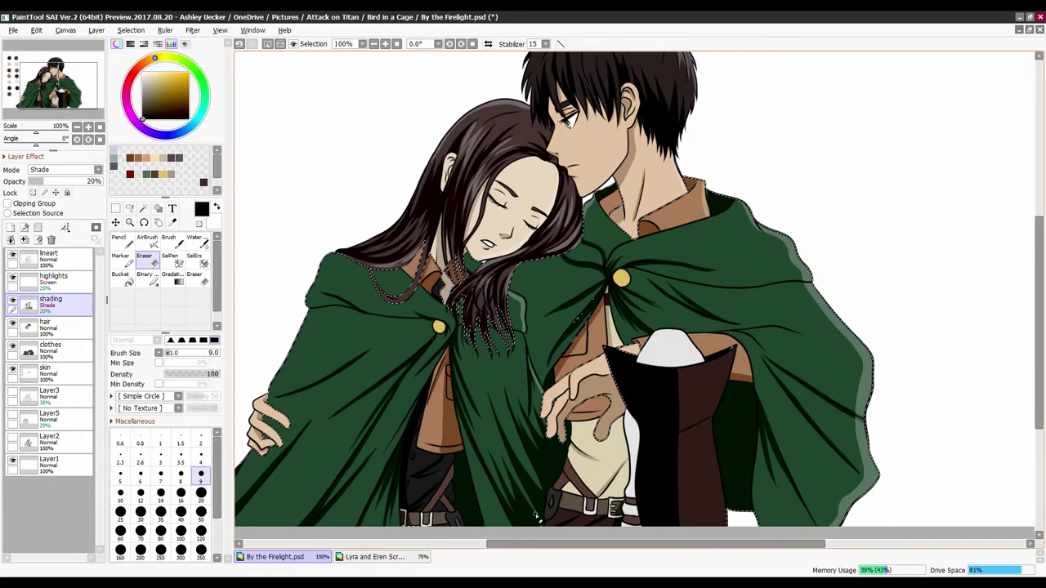
pyautogui.moveTo(532, 404); pyautogui.dragTo(549, 431)
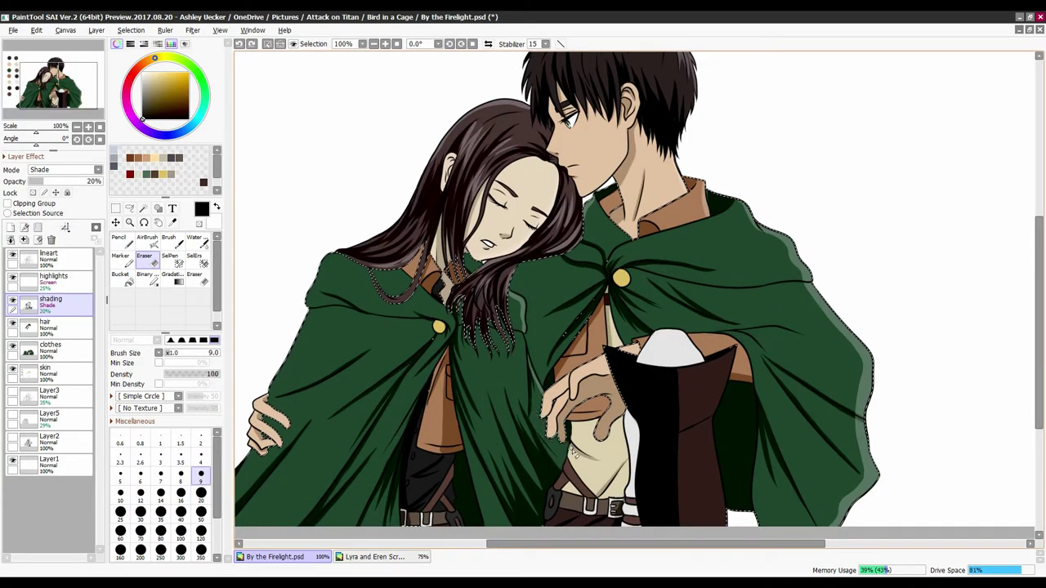
# - Reshape the fold shadows on the lower front of the woman's cloak below the man's hand, alternating pencil and eraser
pyautogui.hotkey('ctrl', '+')
pyautogui.press('n')
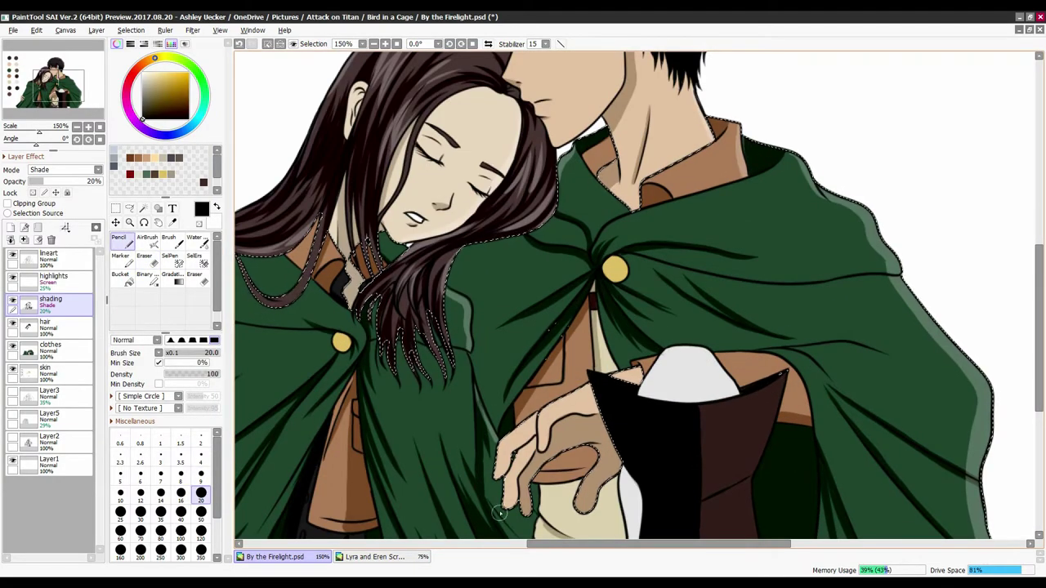
pyautogui.scroll(-3, 500, 513)
pyautogui.press('e')
pyautogui.press('n')
pyautogui.press('e')
pyautogui.scroll(-3, 446, 331)
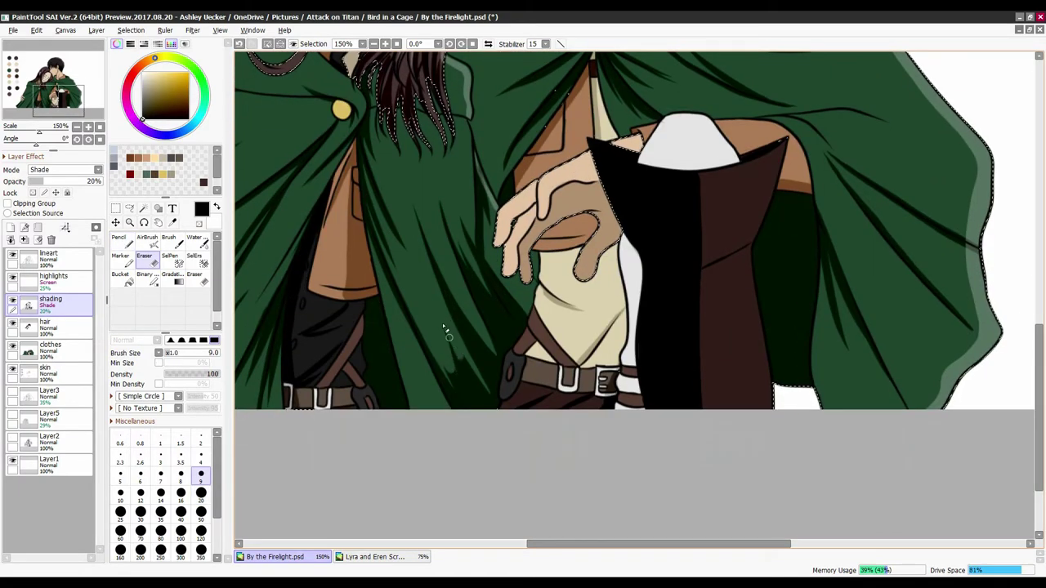
pyautogui.press('n')
pyautogui.press('e')
pyautogui.press('n')
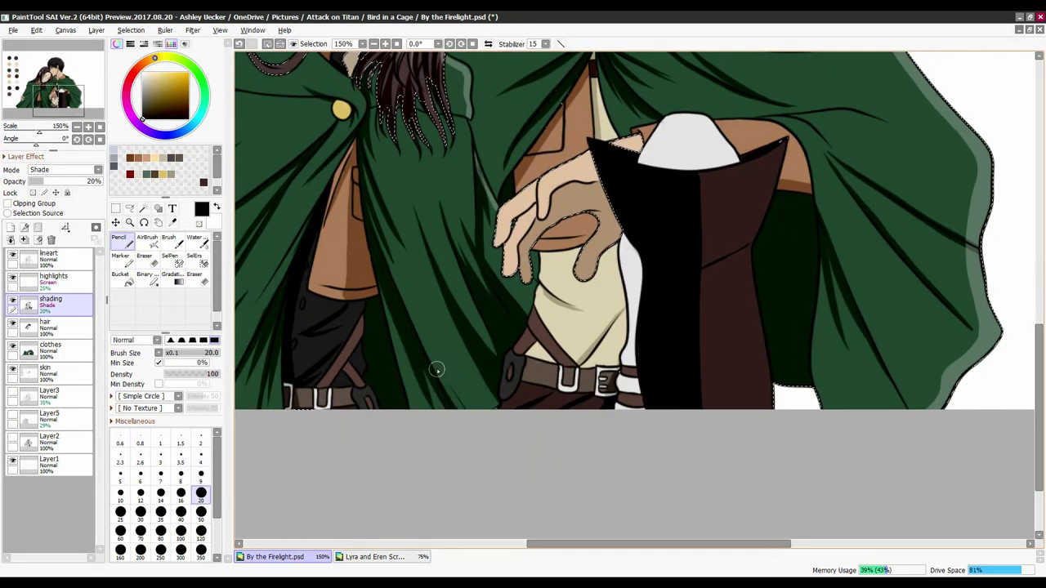
# - Refine the shadow edges on the woman's cloak next to the man's fingertips with the pencil and eraser
pyautogui.hotkey('ctrl', '-')
pyautogui.hotkey('ctrl', '+')
pyautogui.press('e')
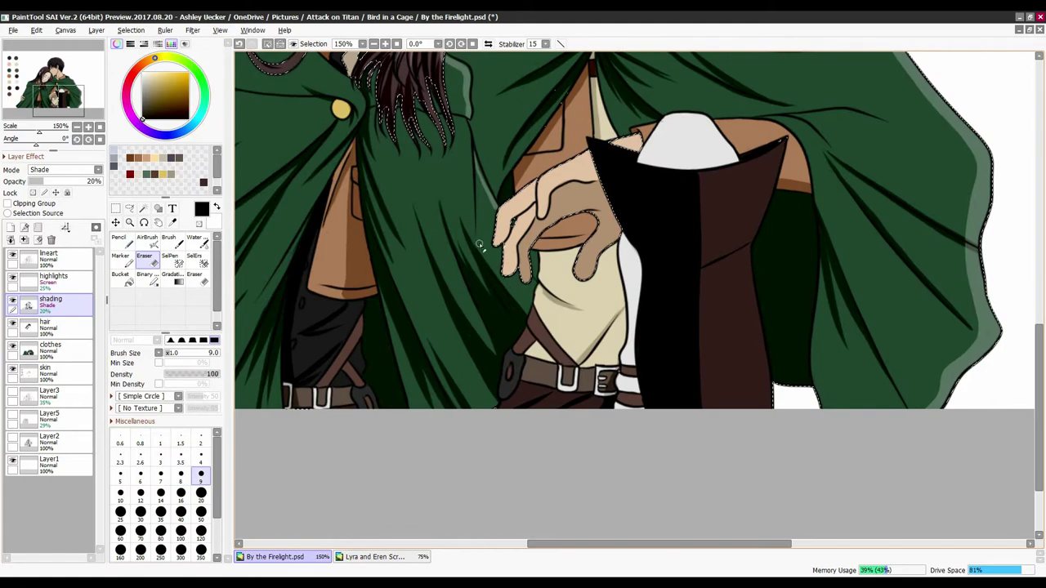
pyautogui.press('n')
pyautogui.press('e')
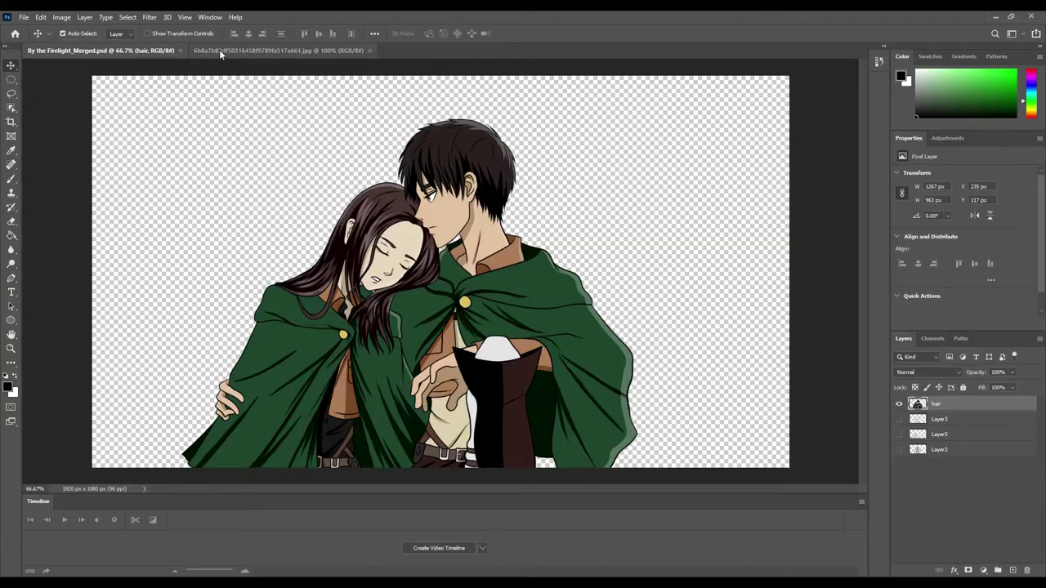
# - Switch to Photoshop, place the grey stone texture beneath the couple's layer, then duplicate and transform the copy
pyautogui.moveTo(932, 429); pyautogui.dragTo(931, 426)
pyautogui.moveTo(273, 147); pyautogui.dragTo(184, 355)
pyautogui.hotkey('ctrl', 'j')
pyautogui.hotkey('ctrl', 't')
pyautogui.press('Return')
# - Add transformed copies of the stone texture side by side to cover the whole canvas, and merge them into one background layer
pyautogui.rightClick(940, 420)
pyautogui.click(875, 437)
pyautogui.hotkey('ctrl', 't')
pyautogui.press('Return')
pyautogui.moveTo(311, 202); pyautogui.dragTo(588, 115)
pyautogui.rightClick(948, 419)
pyautogui.click(875, 436)
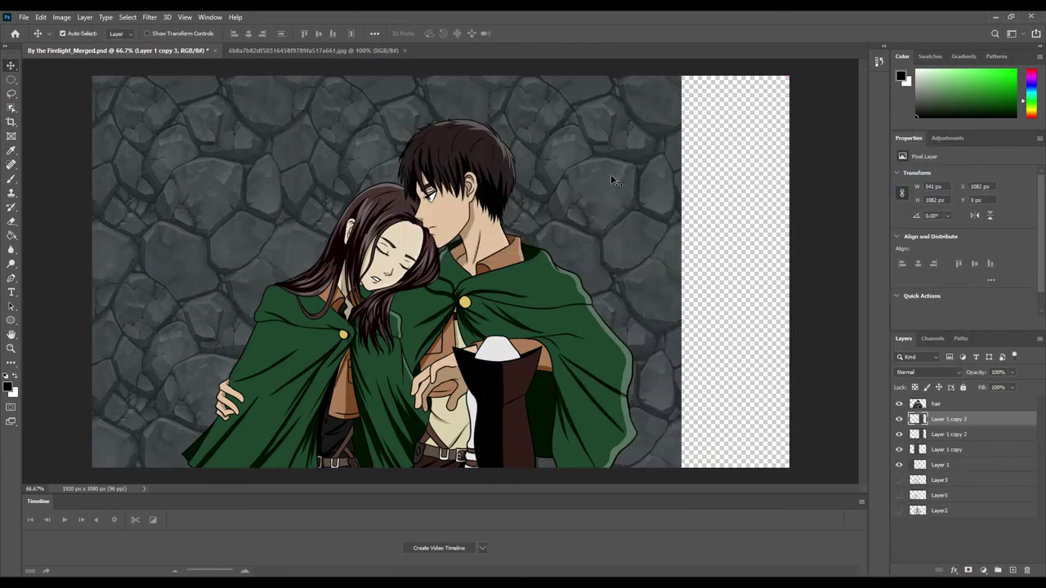
pyautogui.click(612, 171)
# - Cool and darken the couple's hair layer with the Camera Raw filter, using temperature -21, exposure -0.50 and contrast +6
pyautogui.click(912, 406)
pyautogui.click(149, 17)
pyautogui.click(172, 81)
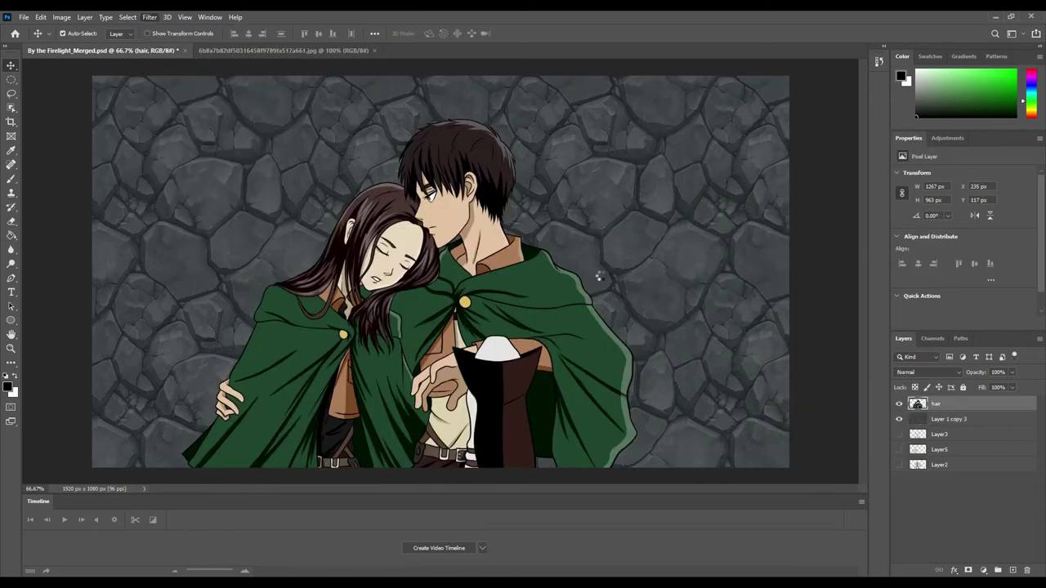
pyautogui.click(635, 451)
pyautogui.moveTo(863, 249); pyautogui.dragTo(867, 270)
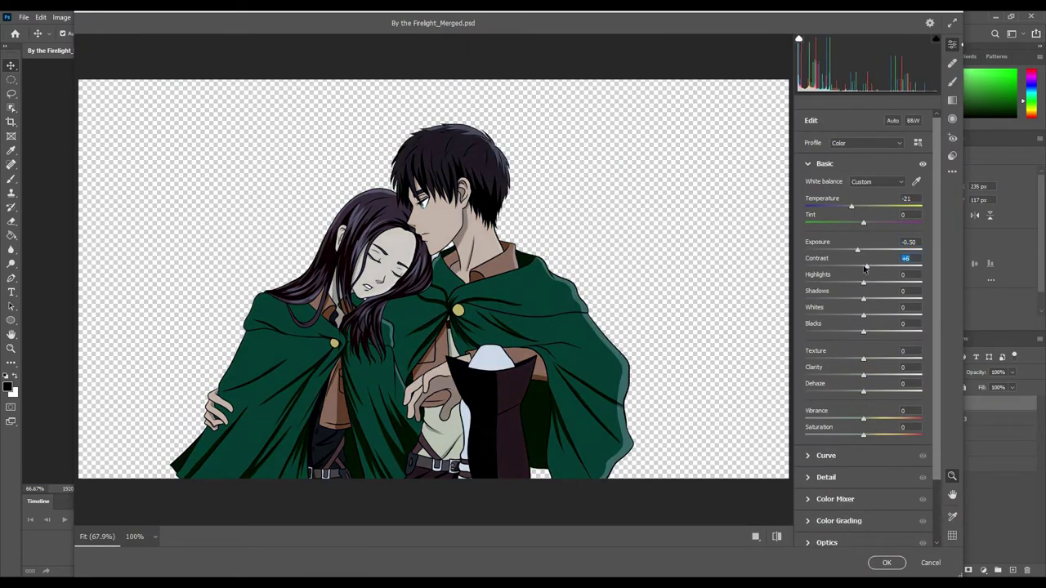
pyautogui.click(887, 562)
# - Apply a Spot lighting effect to the couple from the upper right, with pale blue colorize, intensity 37, gloss 41 and exposure 15
pyautogui.click(149, 17)
pyautogui.moveTo(172, 203)
pyautogui.click(327, 280)
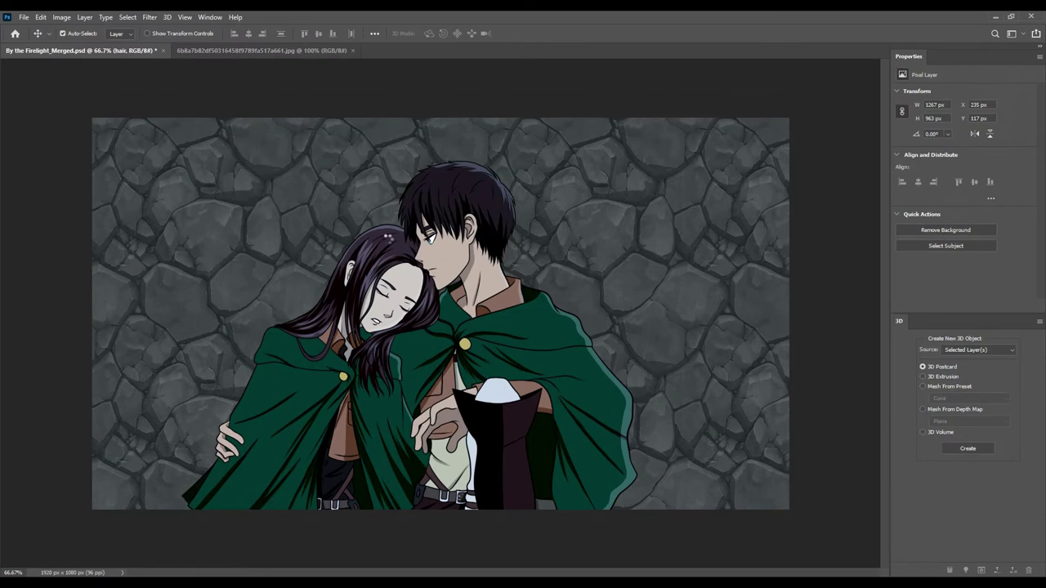
pyautogui.moveTo(811, 65); pyautogui.dragTo(822, 67)
pyautogui.moveTo(791, 99); pyautogui.dragTo(750, 64)
pyautogui.click(928, 147)
pyautogui.click(530, 355)
pyautogui.click(591, 135)
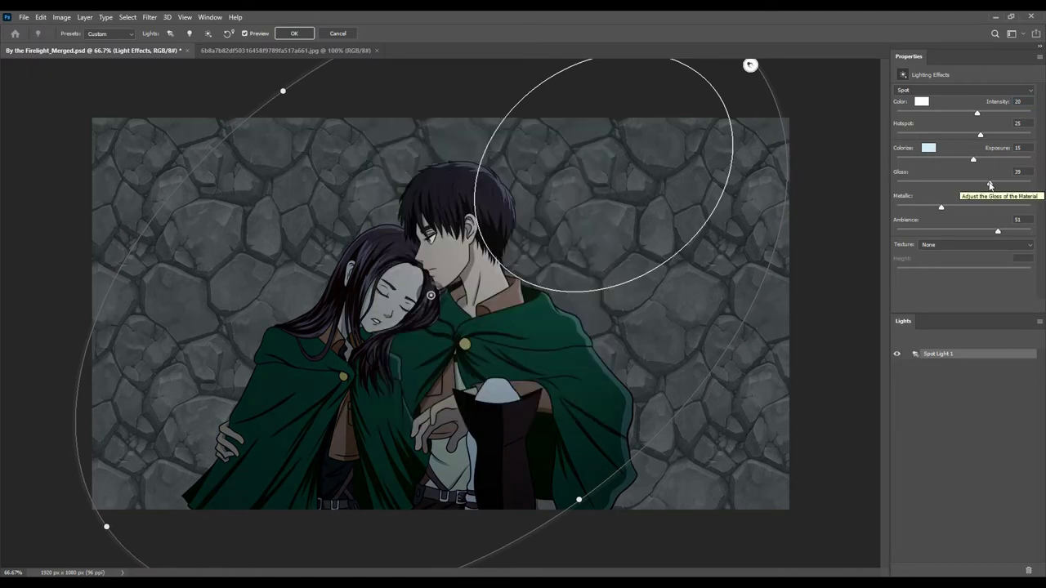
pyautogui.moveTo(980, 109); pyautogui.dragTo(988, 109)
pyautogui.moveTo(578, 499); pyautogui.dragTo(526, 508)
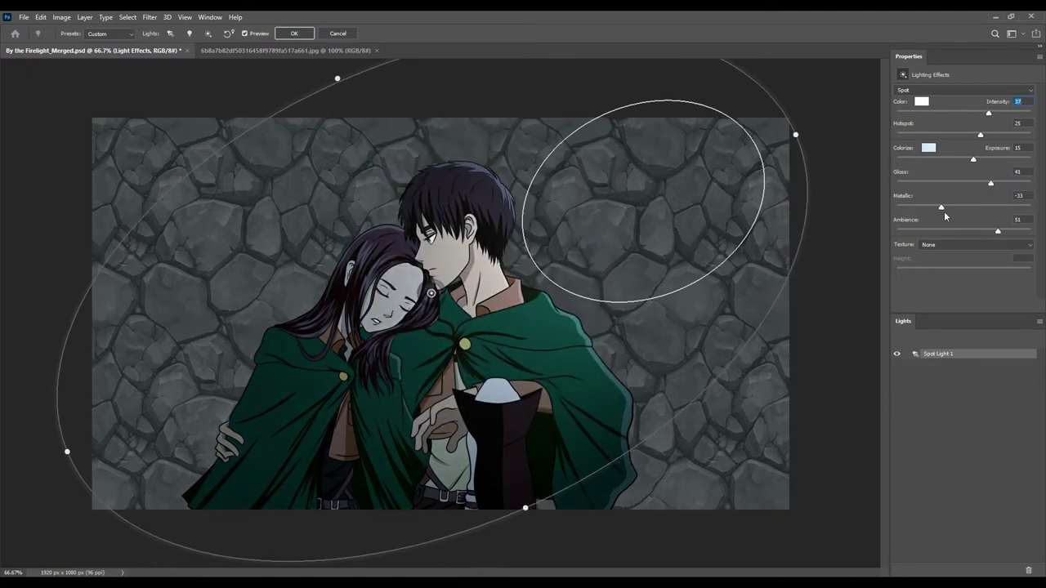
pyautogui.click(294, 32)
# - Add a Soft Light layer and paint pale rim highlights on the man's hair and the cloak edges inside the couple's outline
pyautogui.click(1012, 570)
pyautogui.press('b')
pyautogui.click(7, 389)
pyautogui.click(623, 138)
pyautogui.press('.')
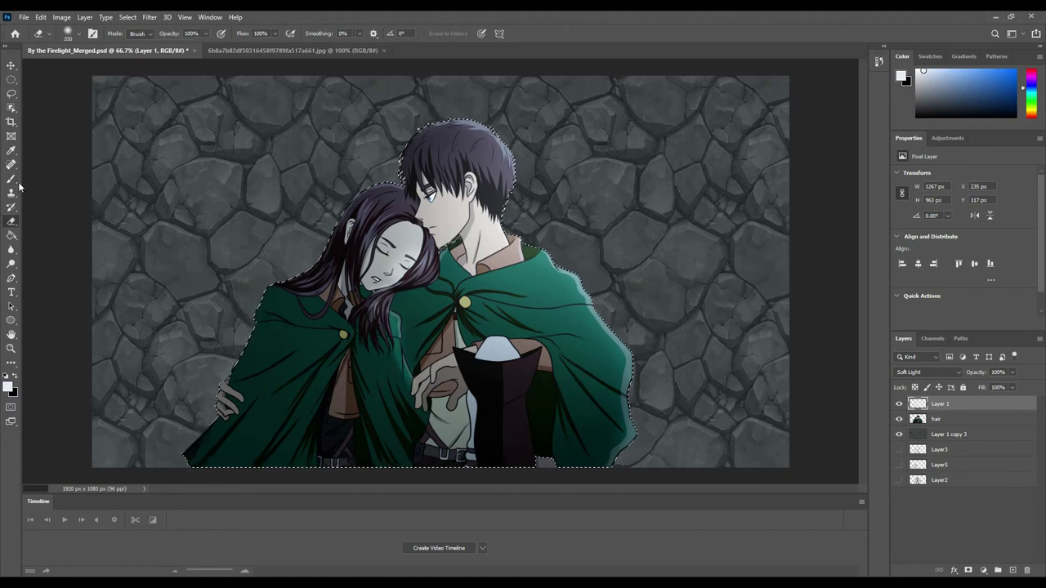
# - Paint black shading over the woman and the couple's lower bodies on the Soft Light layer, and refine it with the eraser
pyautogui.press('x')
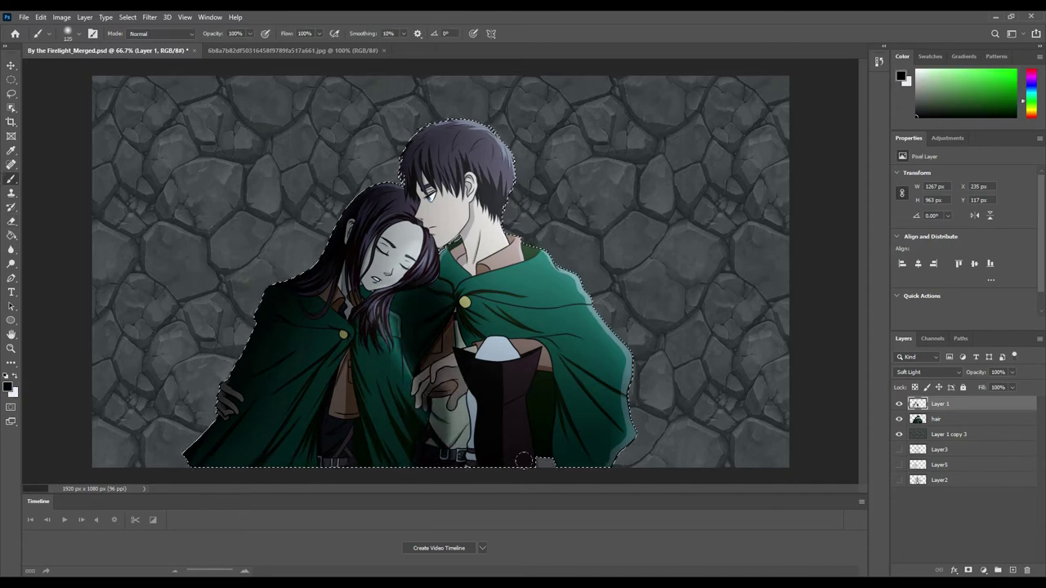
pyautogui.hotkey('ctrl', '+')
pyautogui.press('b')
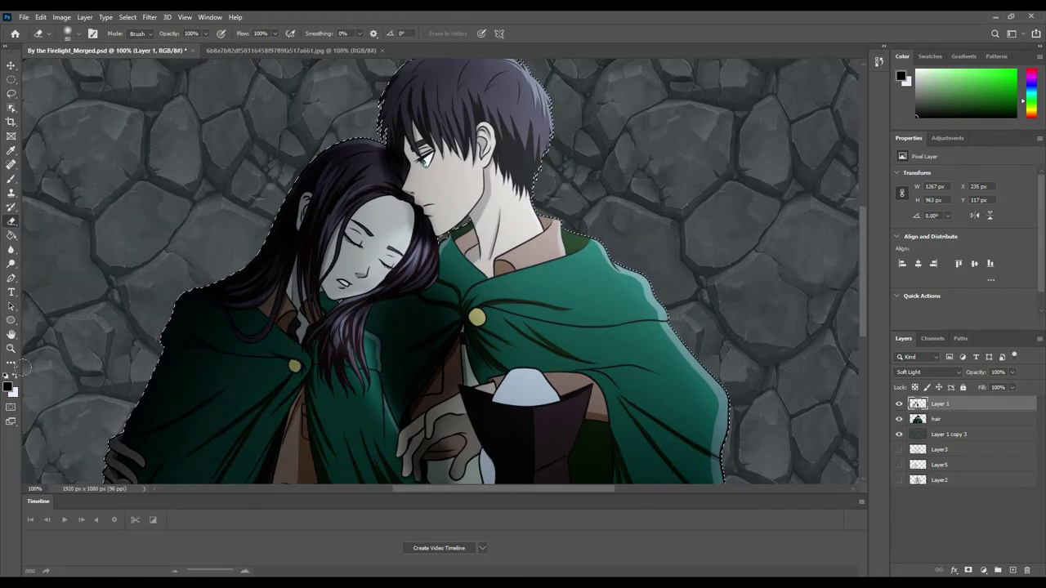
pyautogui.press('x')
pyautogui.press('b')
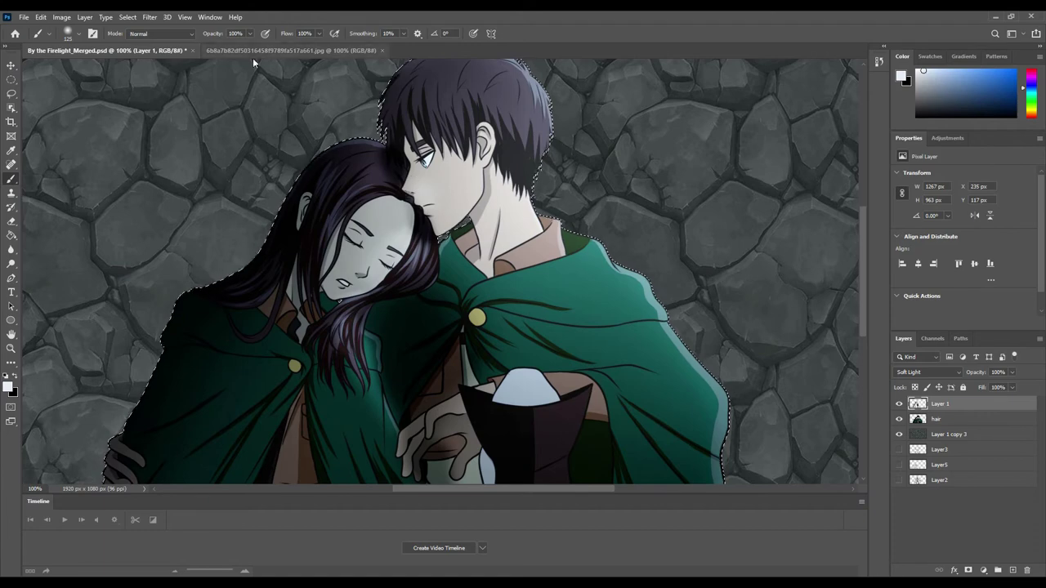
# - Add a second Soft Light layer for highlights, and rework the black shading on the first one
pyautogui.hotkey('ctrl', '-')
pyautogui.click(1012, 570)
pyautogui.click(927, 372)
pyautogui.click(902, 406)
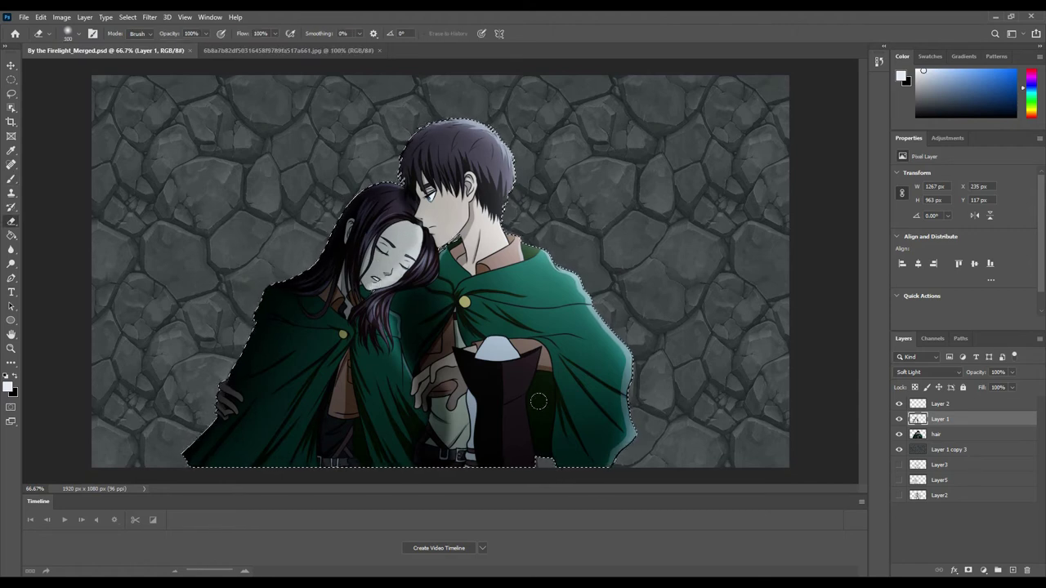
pyautogui.hotkey('ctrl', 'z')
pyautogui.press('x')
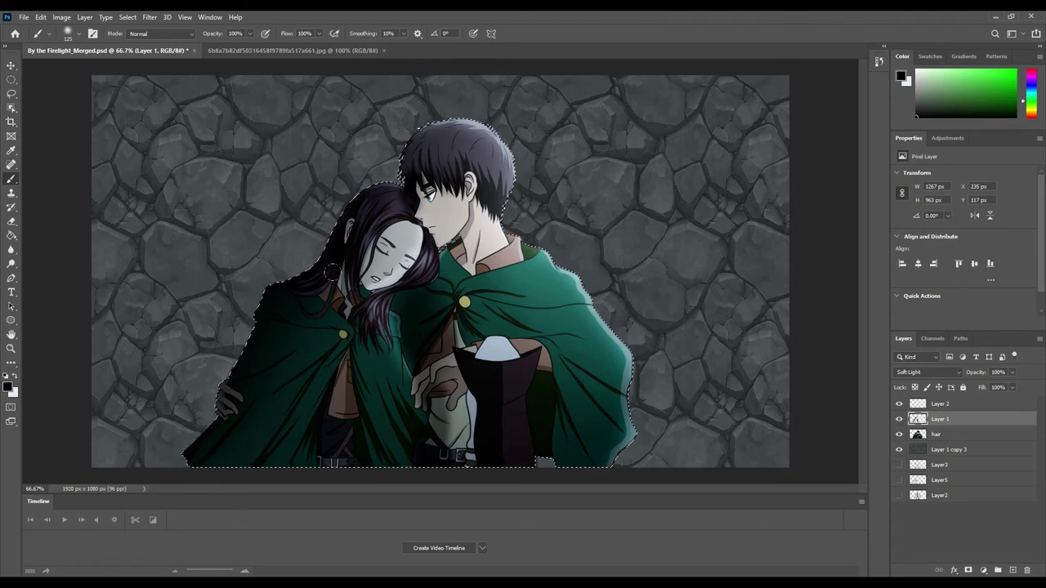
# - Shift the couple's colours toward blue with a filter adjustment, and check the second highlight layer's visibility
pyautogui.click(150, 17)
pyautogui.click(180, 76)
pyautogui.moveTo(862, 397); pyautogui.dragTo(842, 401)
pyautogui.press('Return')
pyautogui.click(899, 403)
# - Paint a soft orange firelight glow at the couple's waist on a new layer and set it to Linear Dodge (Add)
pyautogui.click(998, 570)
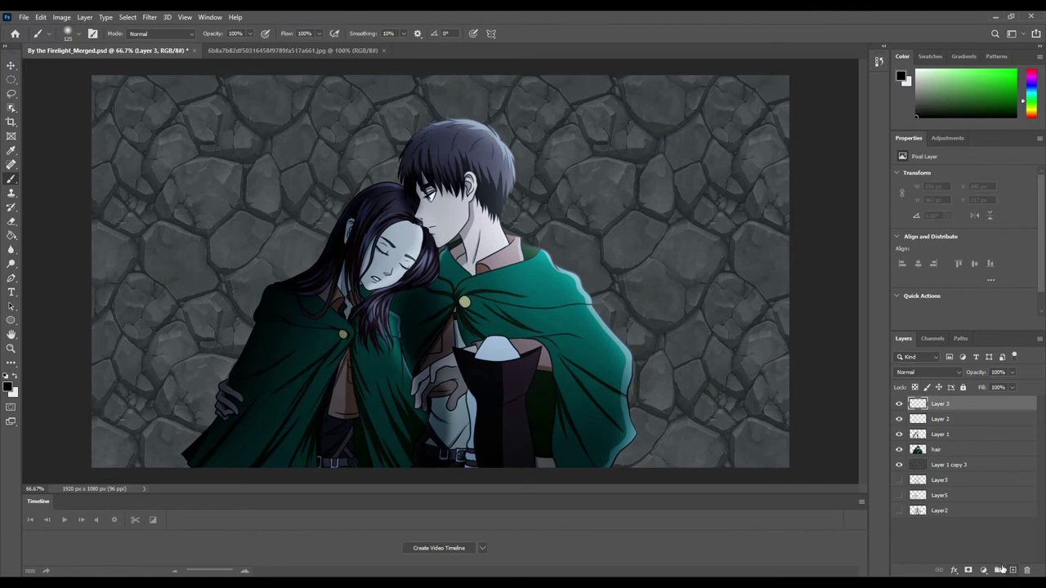
pyautogui.click(8, 388)
pyautogui.click(530, 270)
pyautogui.click(448, 172)
pyautogui.click(625, 139)
pyautogui.click(445, 445)
pyautogui.click(928, 372)
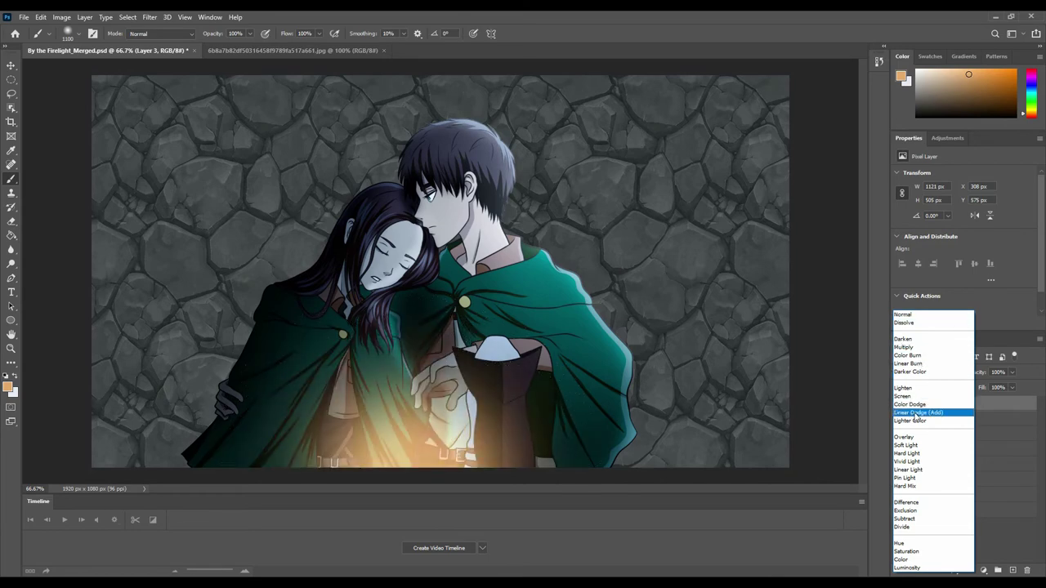
pyautogui.click(918, 412)
# - Add a wide dark red glow on a new layer beneath the orange firelight and adjust its blending
pyautogui.click(8, 387)
pyautogui.click(625, 138)
pyautogui.click(998, 569)
pyautogui.click(8, 387)
pyautogui.click(626, 138)
pyautogui.press('b')
pyautogui.click(991, 94)
pyautogui.click(927, 371)
pyautogui.click(889, 434)
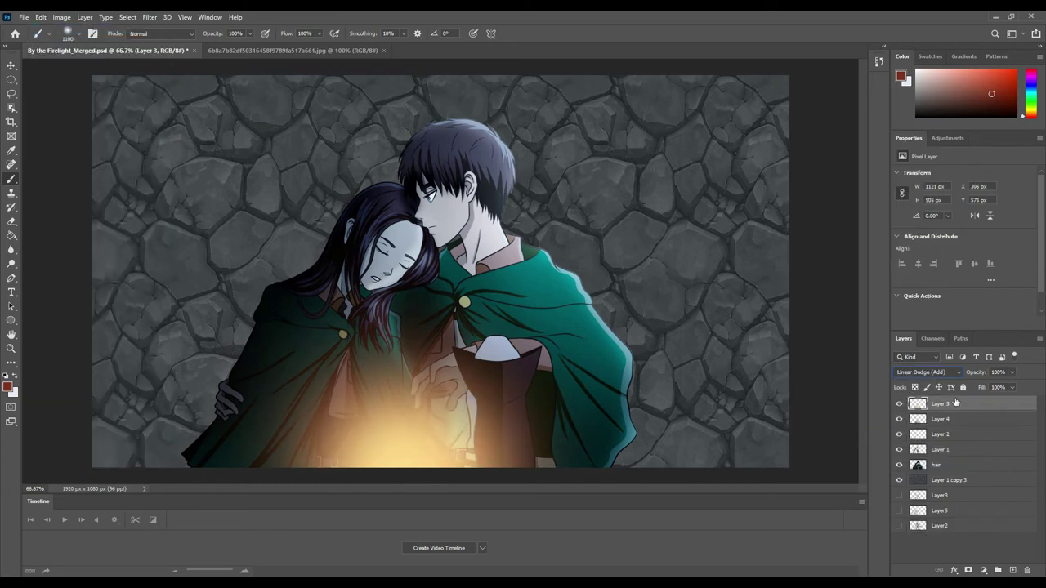
pyautogui.rightClick(957, 411)
pyautogui.click(956, 411)
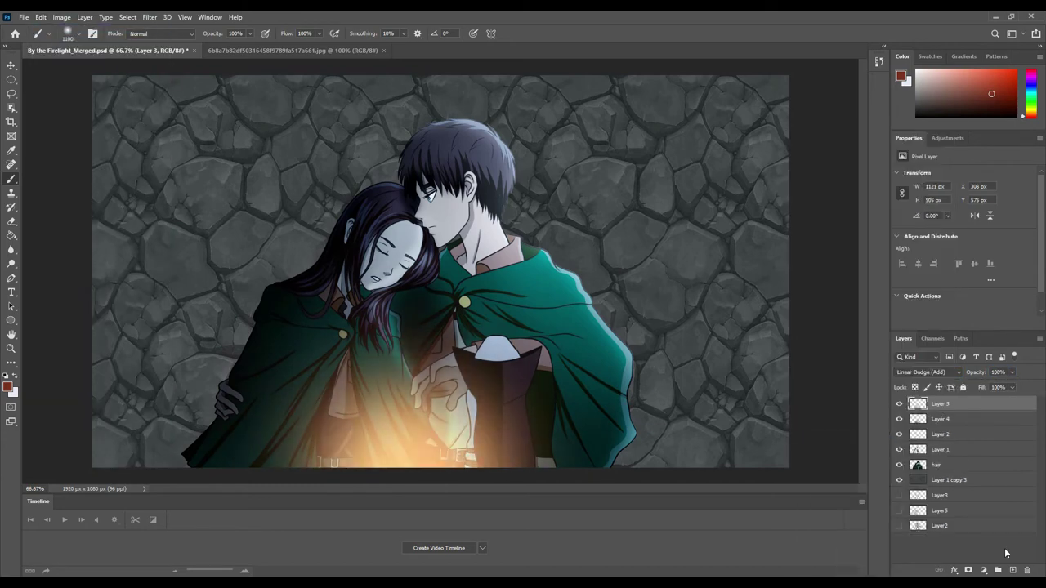
# - Paint a pale yellow core on a new layer above the firelight, and pick a darker red for the lowest glow layer
pyautogui.click(8, 387)
pyautogui.click(626, 136)
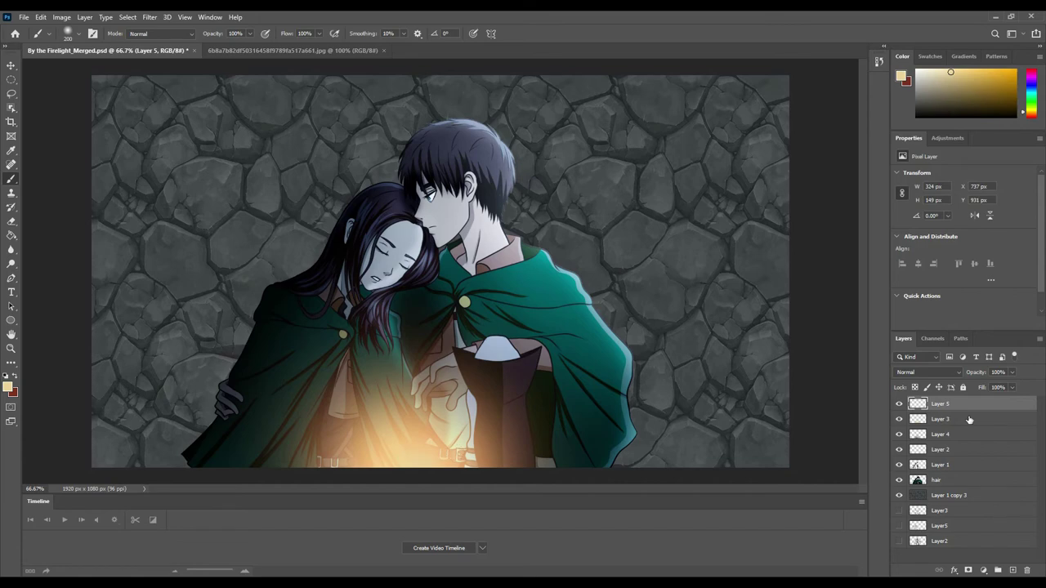
pyautogui.click(940, 420)
pyautogui.click(940, 434)
pyautogui.click(8, 387)
pyautogui.click(626, 136)
# - Group the three firelight glow layers and transform them together, moving the glow downward
pyautogui.keyDown('shift'); pyautogui.click(939, 403); pyautogui.keyUp('shift')
pyautogui.hotkey('ctrl', 'g')
pyautogui.hotkey('ctrl', 't')
pyautogui.moveTo(430, 381); pyautogui.dragTo(459, 504)
pyautogui.press('Return')
# - Try shifting the glow group's hue to -23 with a Hue/Saturation adjustment and merging the glow into one layer
pyautogui.hotkey('ctrl', 'u')
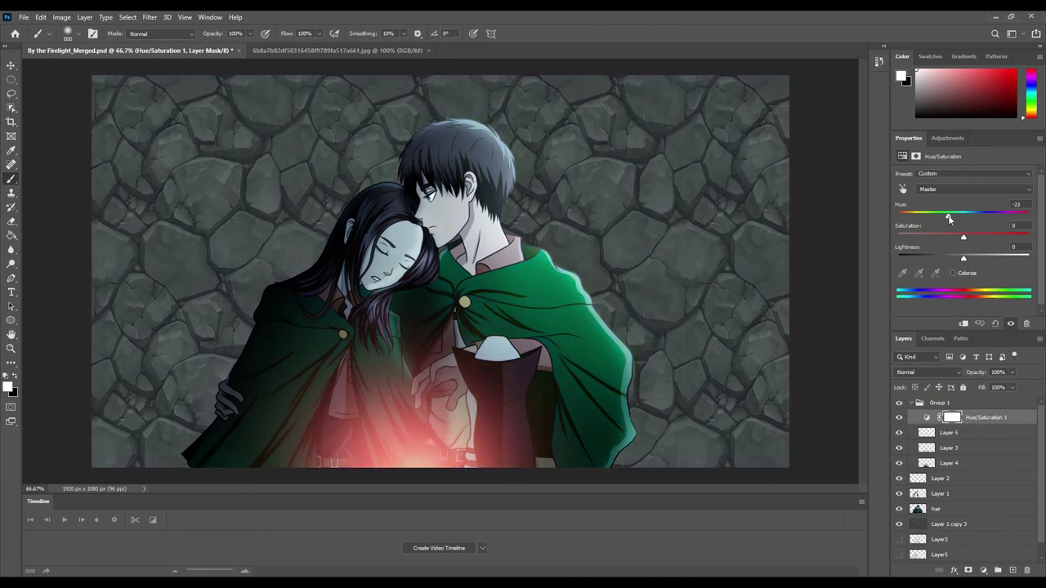
pyautogui.keyDown('alt'); pyautogui.click(898, 478); pyautogui.keyUp('alt')
pyautogui.keyDown('alt'); pyautogui.click(899, 478); pyautogui.keyUp('alt')
pyautogui.click(940, 478)
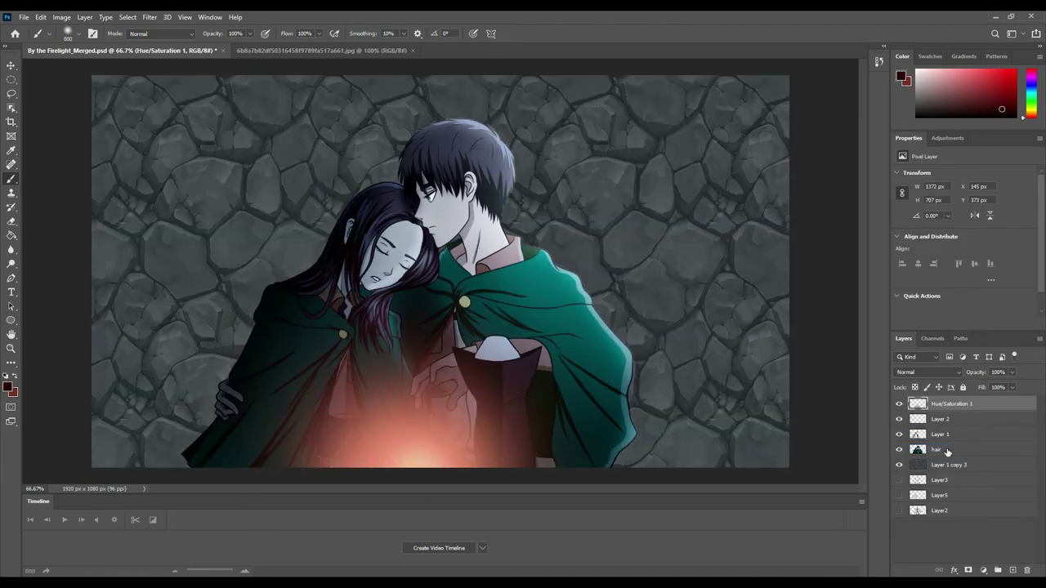
# - Try Screen blending on the merged glow layer with a duplicate of it at 24% opacity
pyautogui.click(927, 371)
pyautogui.click(903, 396)
pyautogui.hotkey('ctrl', 'j')
pyautogui.click(899, 404)
pyautogui.click(899, 418)
pyautogui.click(878, 61)
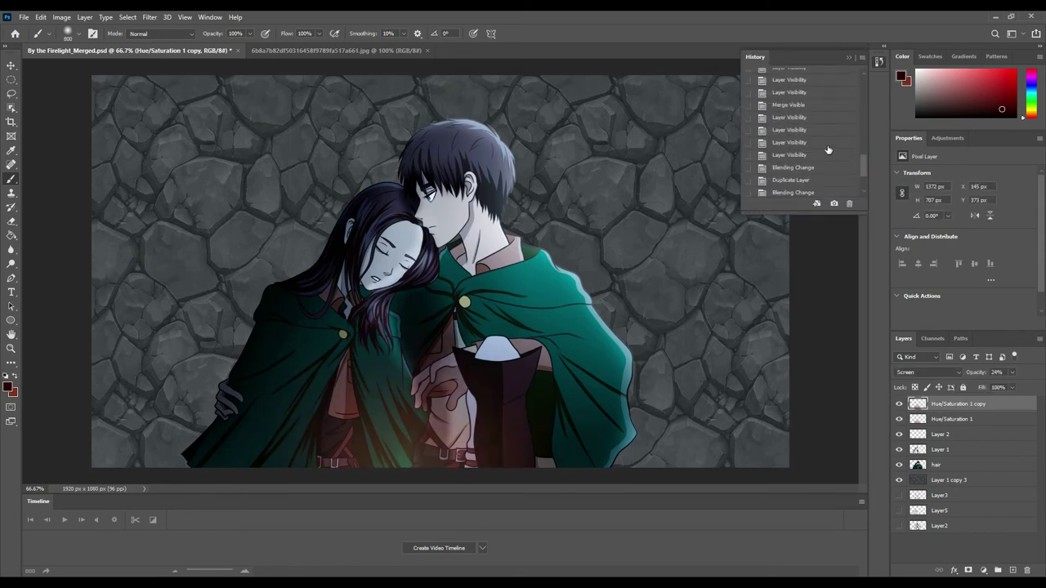
# - Revert the hue and Screen blending edits through the history, and merge the isolated glow layers into one
pyautogui.click(796, 82)
pyautogui.keyDown('alt'); pyautogui.click(899, 464); pyautogui.keyUp('alt')
pyautogui.keyDown('alt'); pyautogui.click(898, 464); pyautogui.keyUp('alt')
pyautogui.click(940, 403)
# - Switch the merged glow layer's blending mode to Hard Light and lower its opacity
pyautogui.click(927, 372)
pyautogui.click(907, 446)
pyautogui.click(928, 372)
pyautogui.click(907, 453)
pyautogui.moveTo(981, 387); pyautogui.dragTo(956, 387)
# - Transform the merged firelight glow to widen it across the couple's lower bodies
pyautogui.hotkey('ctrl', 't')
pyautogui.moveTo(595, 363); pyautogui.dragTo(613, 364)
pyautogui.press('Return')
# - Tint the stone background layer blue
pyautogui.click(899, 464)
pyautogui.click(948, 464)
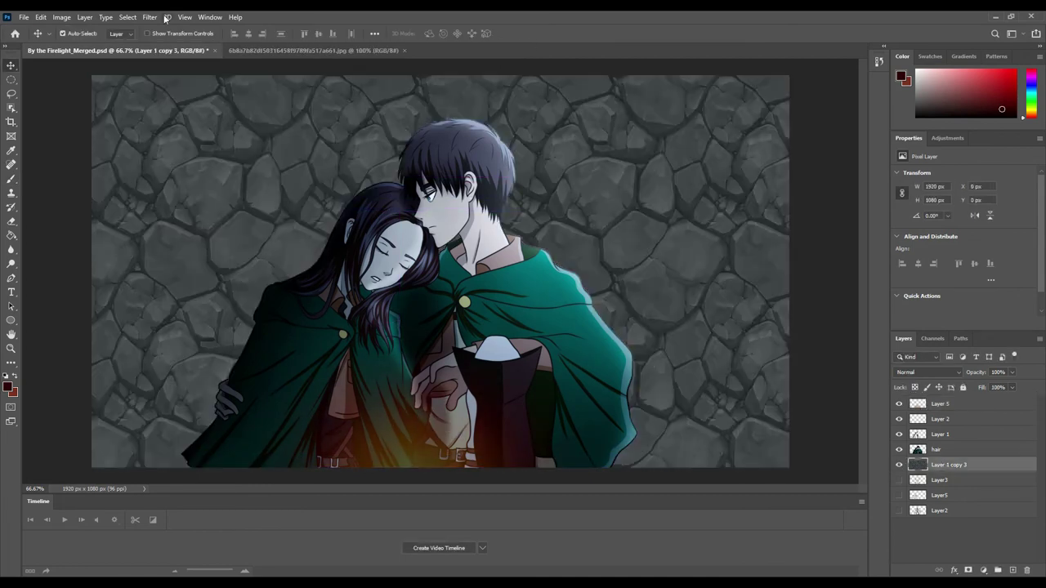
pyautogui.rightClick(948, 449)
pyautogui.click(817, 133)
pyautogui.click(654, 190)
pyautogui.click(632, 189)
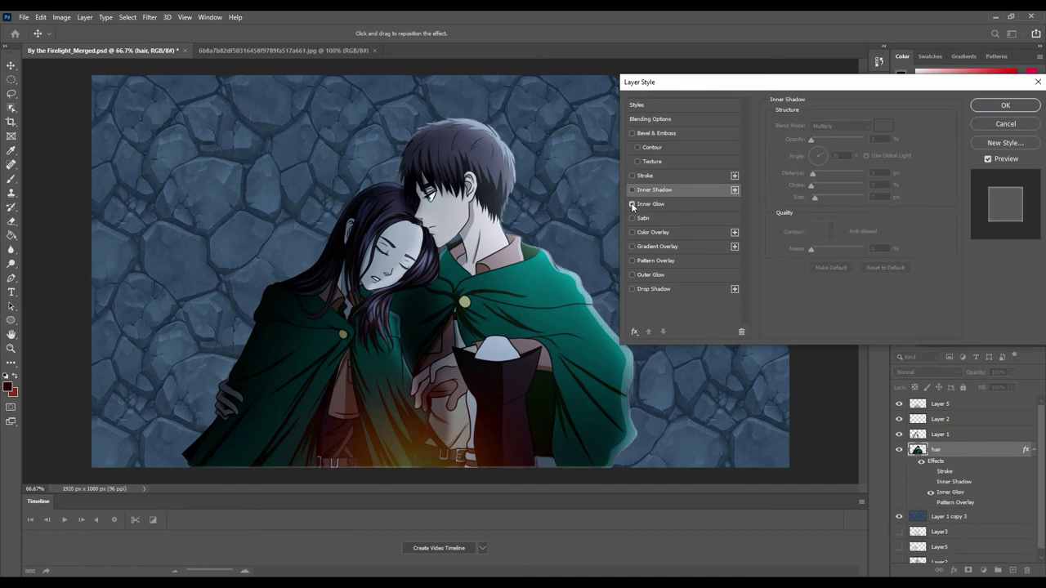
pyautogui.click(632, 205)
pyautogui.click(984, 124)
# - Paint light blue highlights along the couple's edges on a new Overlay layer at 46% opacity, and clean them with the eraser
pyautogui.click(939, 404)
pyautogui.click(902, 77)
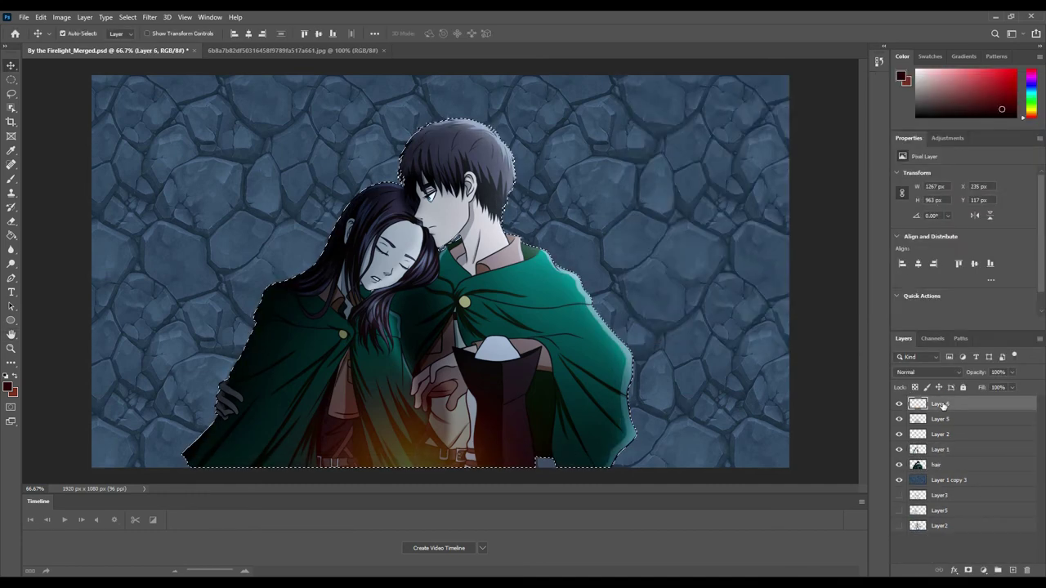
pyautogui.click(624, 135)
pyautogui.press('b')
pyautogui.click(928, 372)
pyautogui.moveTo(1013, 388); pyautogui.dragTo(986, 388)
pyautogui.press('e')
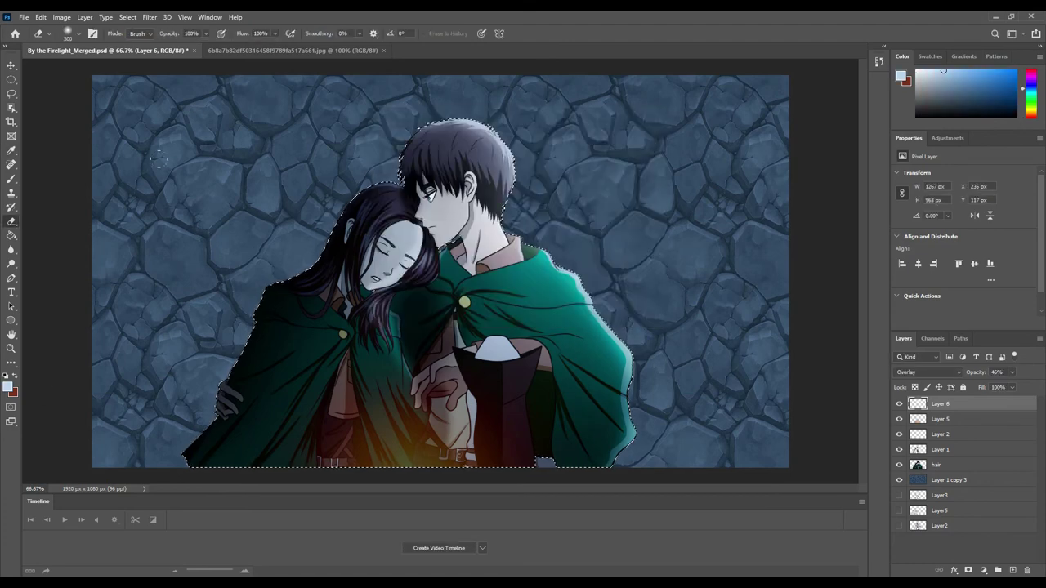
pyautogui.click(899, 404)
# - Apply a Spot lighting effect to the stone background with intensity 77, hotspot 44 and exposure -30
pyautogui.click(940, 480)
pyautogui.click(149, 16)
pyautogui.click(172, 28)
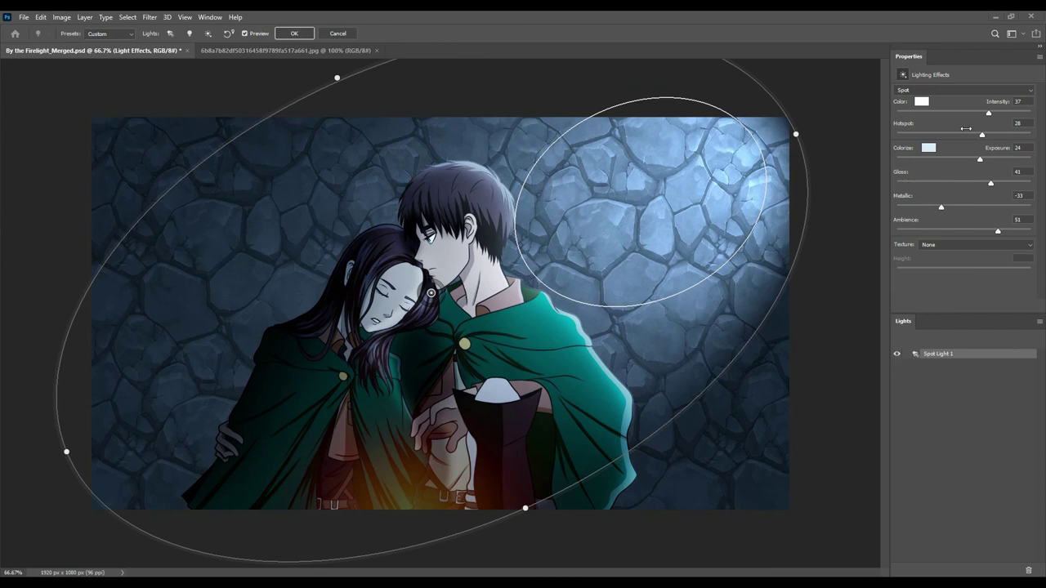
pyautogui.moveTo(982, 134); pyautogui.dragTo(939, 136)
pyautogui.moveTo(989, 112); pyautogui.dragTo(1015, 112)
pyautogui.moveTo(938, 134); pyautogui.dragTo(943, 173)
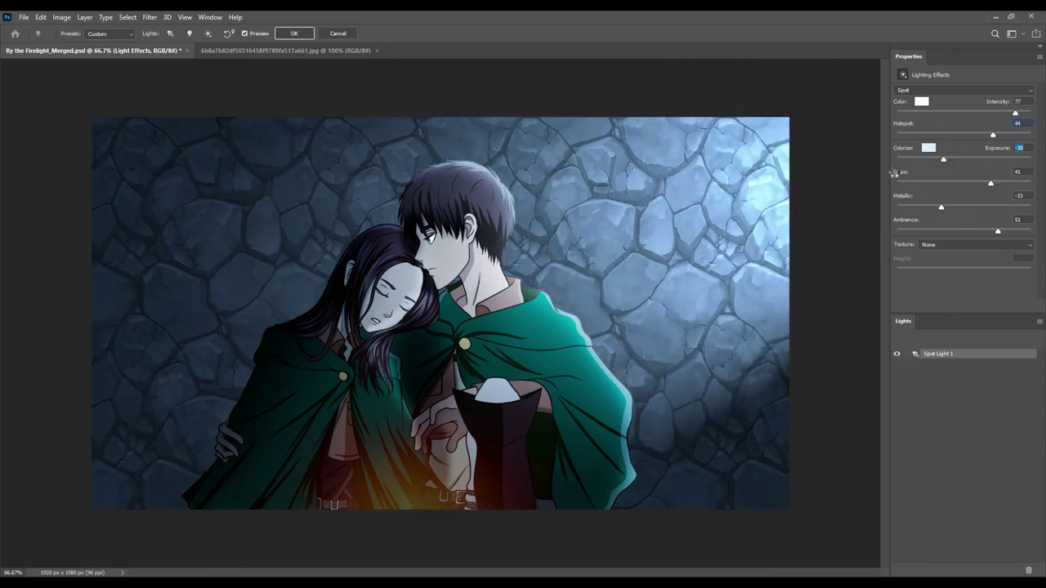
pyautogui.press('Return')
# - Paint black shadow over the woman's side of the scene on a new layer, set it to Overlay and lower its opacity
pyautogui.click(923, 372)
pyautogui.press('Escape')
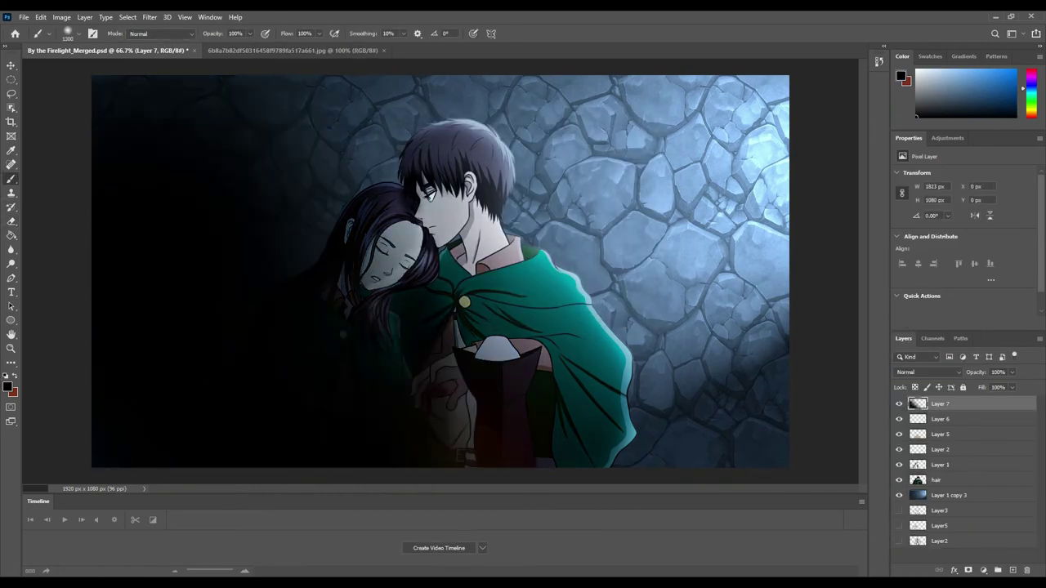
pyautogui.click(927, 372)
pyautogui.click(924, 437)
pyautogui.click(1012, 372)
pyautogui.moveTo(1017, 387); pyautogui.dragTo(991, 387)
# - Delete the merged firelight glow layer
pyautogui.click(940, 434)
pyautogui.press('Delete')
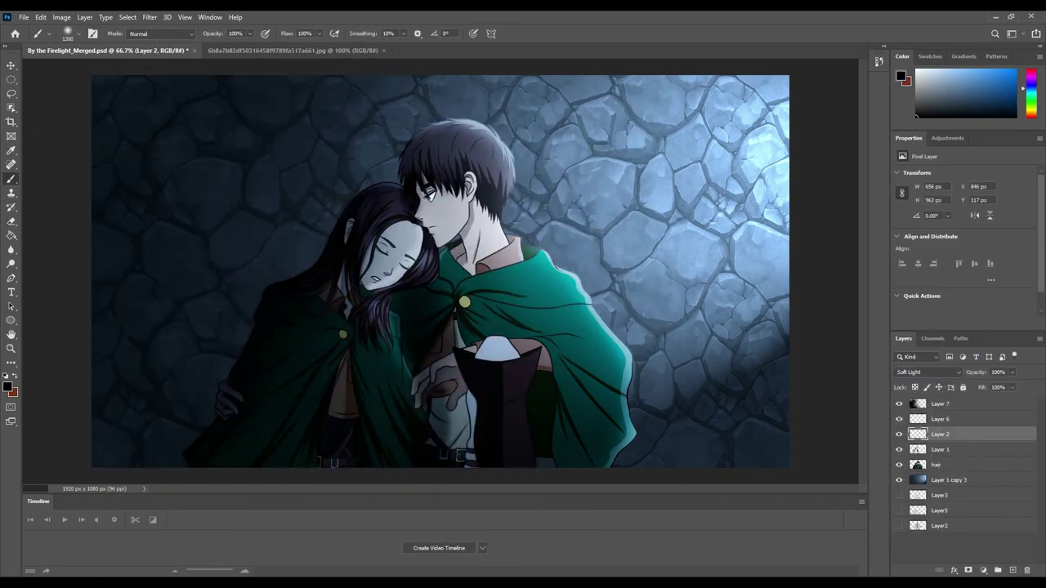
# - Add another layer of soft black shadow above the first one and set its opacity to 50%
pyautogui.click(939, 404)
pyautogui.hotkey('ctrl', 'v')
pyautogui.click(1011, 372)
pyautogui.moveTo(1017, 387); pyautogui.dragTo(989, 387)
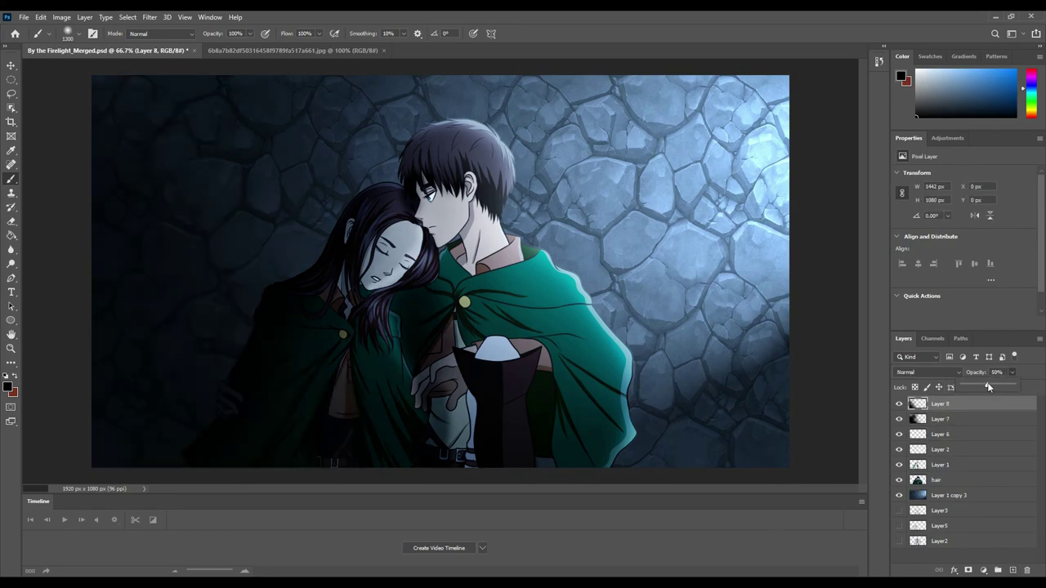